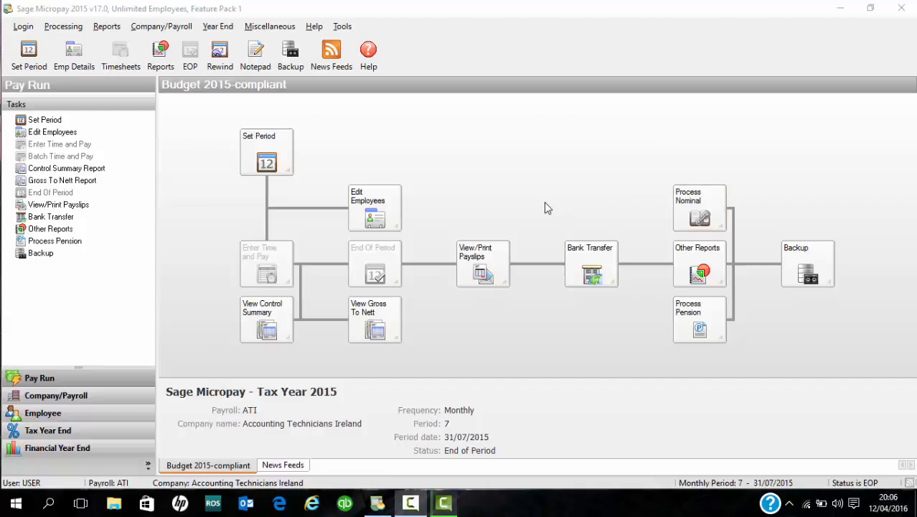
- In the company details, enter the narrative "Exam number goes here" and save
click(167, 27)
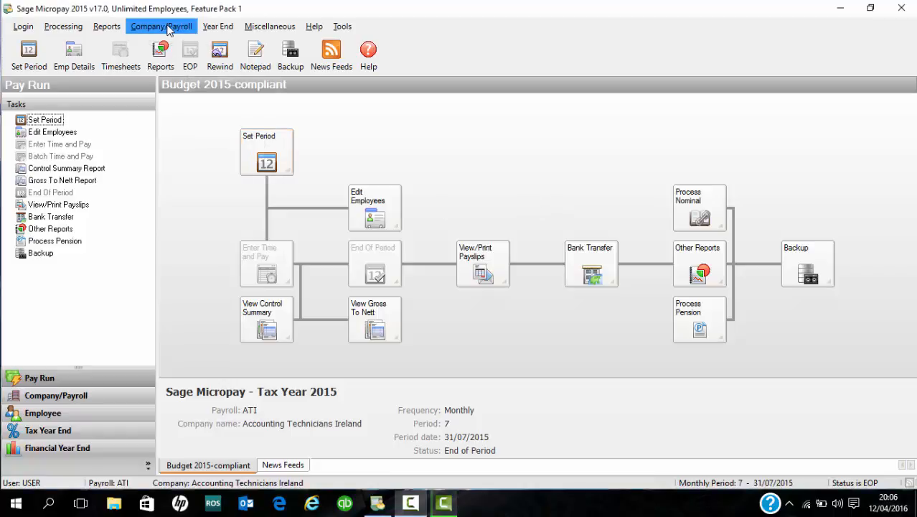
click(173, 43)
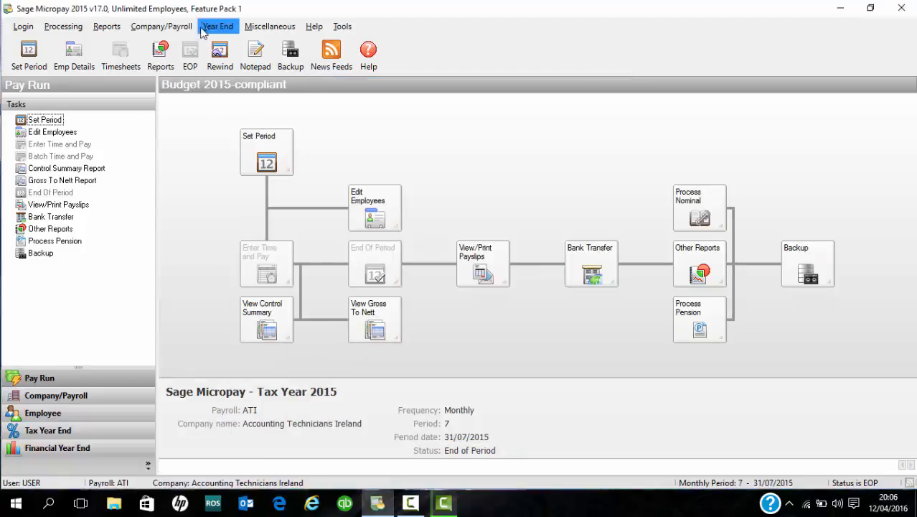
click(177, 35)
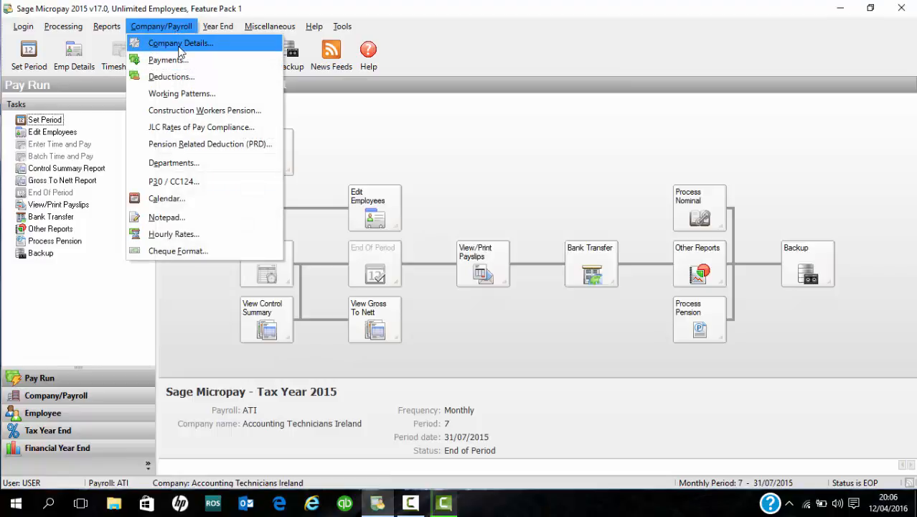
click(179, 42)
click(561, 282)
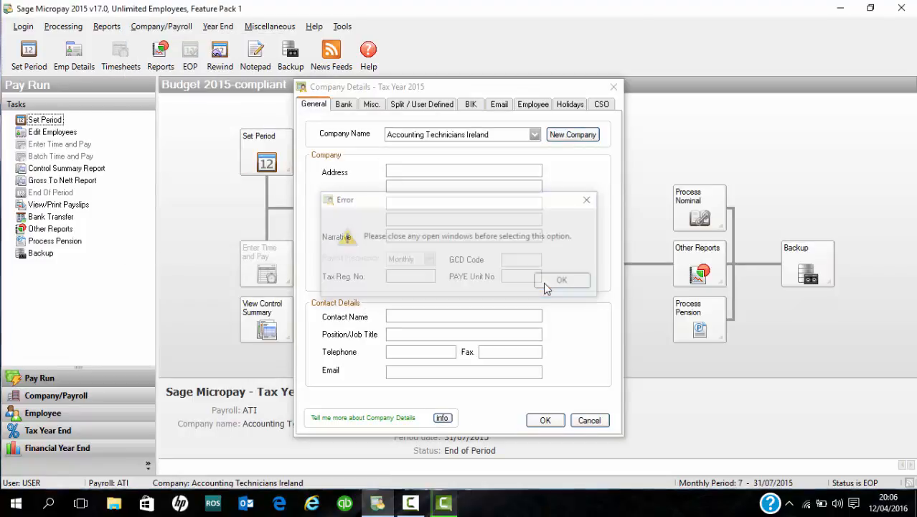
click(395, 235)
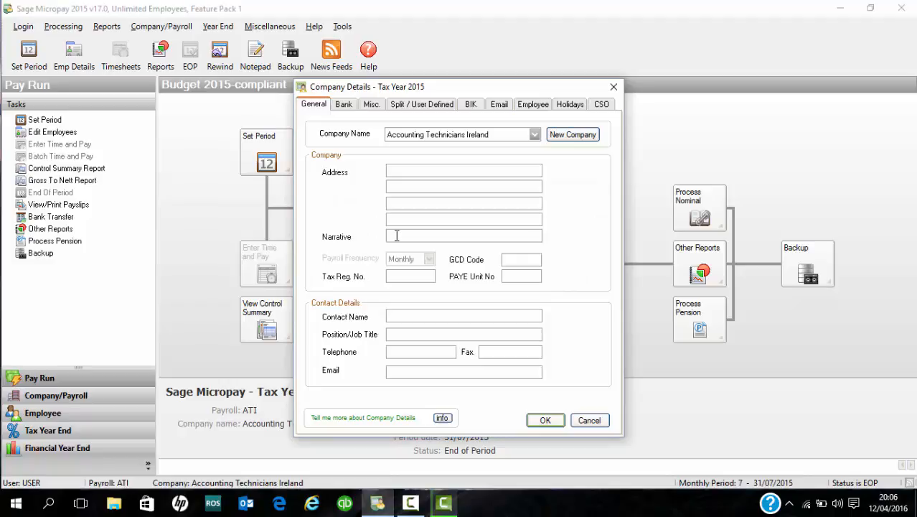
text(Exam number goes here)
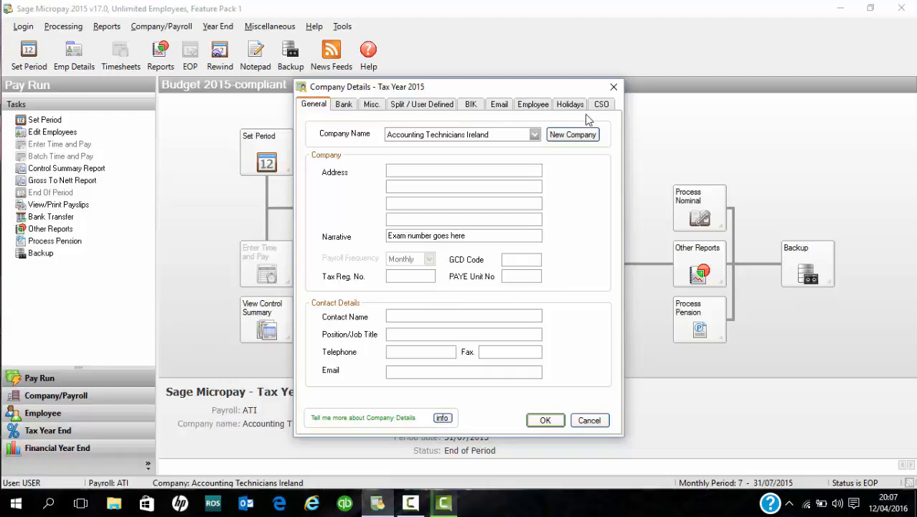
click(553, 422)
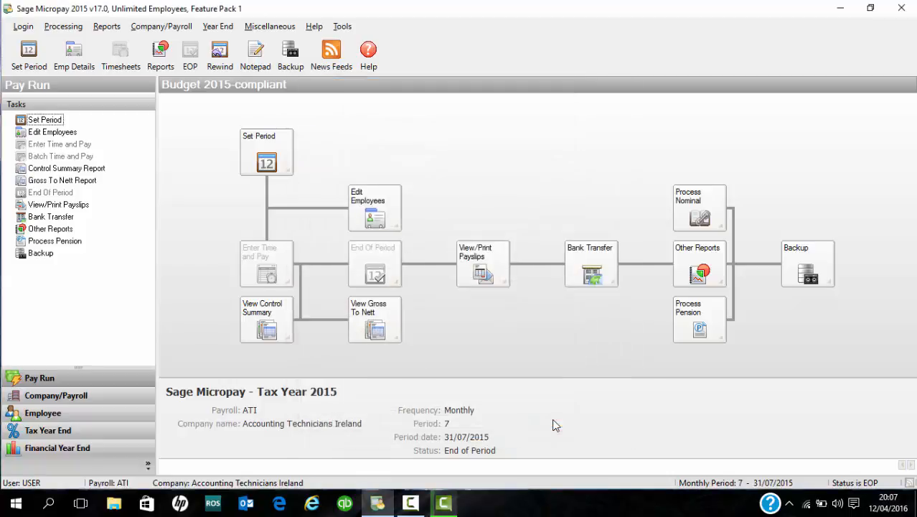
- Open the company's payments list and title the second payment "Hours"
click(163, 31)
click(169, 62)
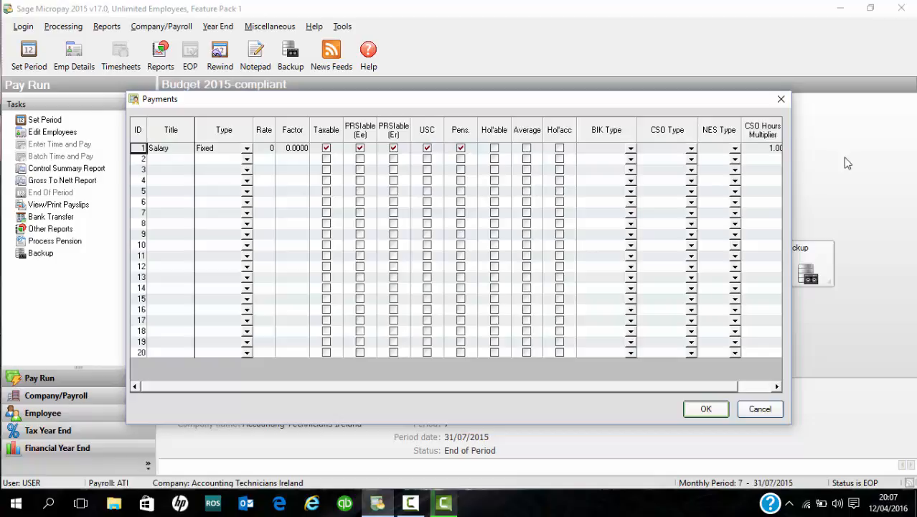
key(Down)
key(Right)
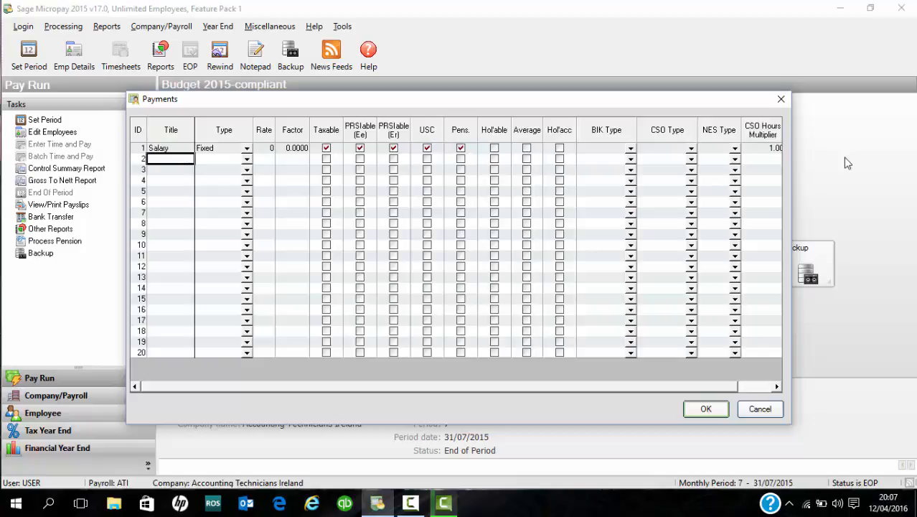
text(HOur)
key(BackSpace)
key(BackSpace)
key(BackSpace)
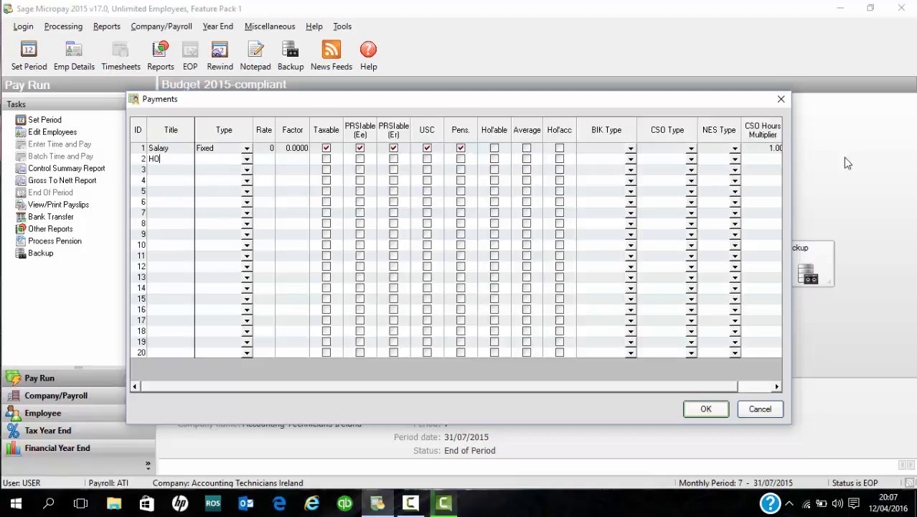
text(ours)
- Set the Hours payment to type Hourly with rate 1 and factor 1
click(247, 160)
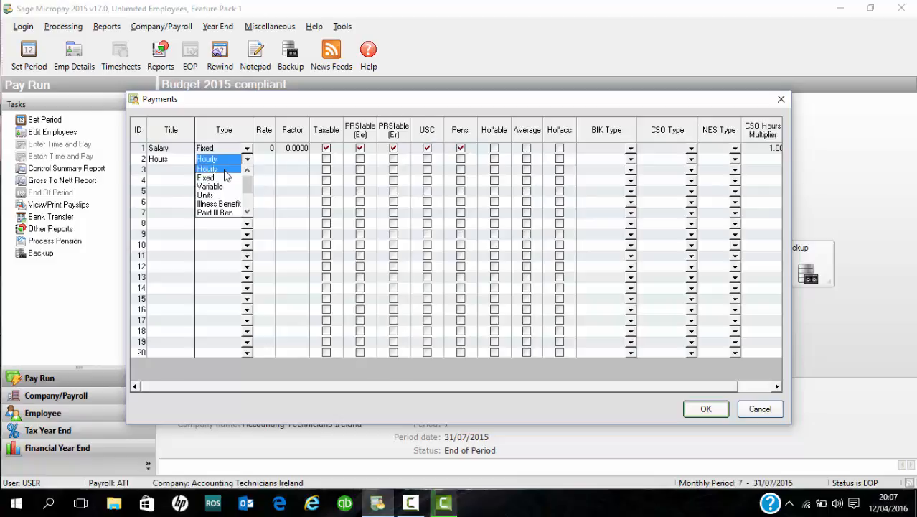
click(226, 169)
text(1)
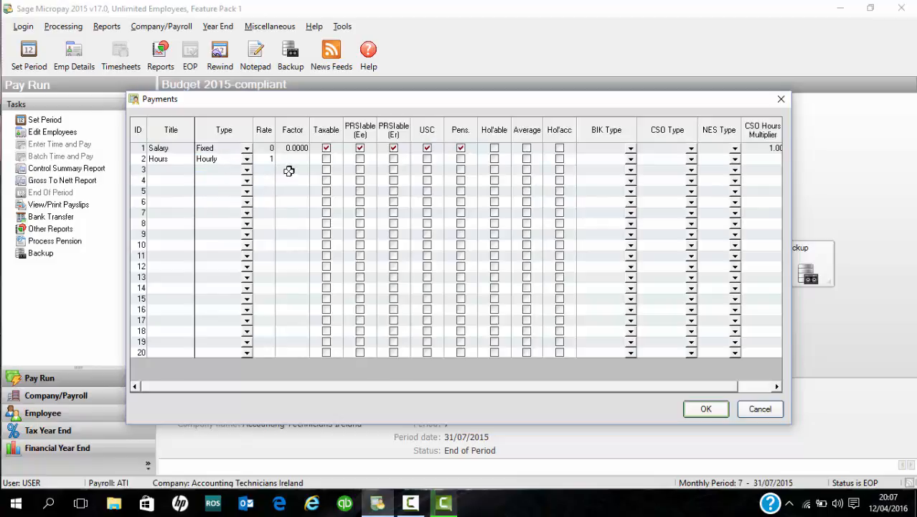
click(293, 159)
text(1)
key(Tab)
- Make the Hours payment taxable, PRSIable for employee and employer, and subject to USC and pension
click(326, 159)
click(360, 160)
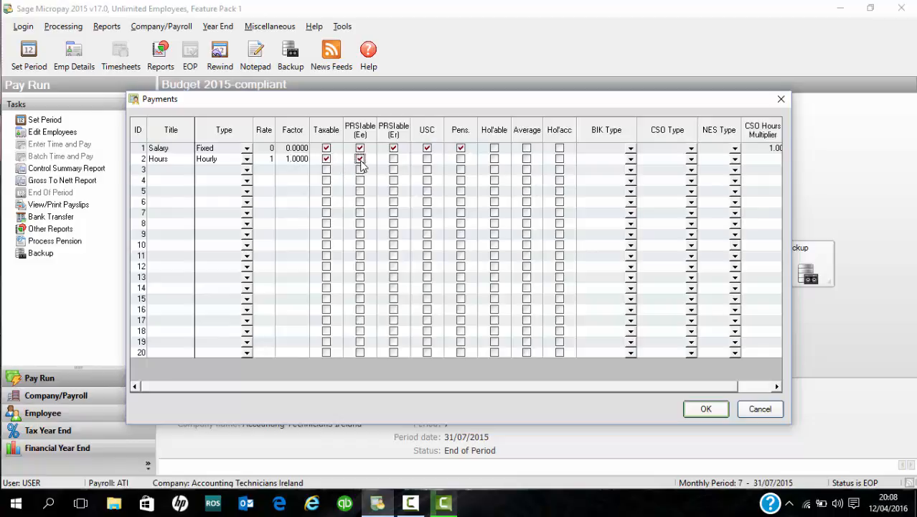
click(394, 162)
click(428, 162)
click(461, 161)
- Add a third payment titled "Overtime" with type Hourly, rate 1 and factor 1.5
click(184, 169)
text(Overtime)
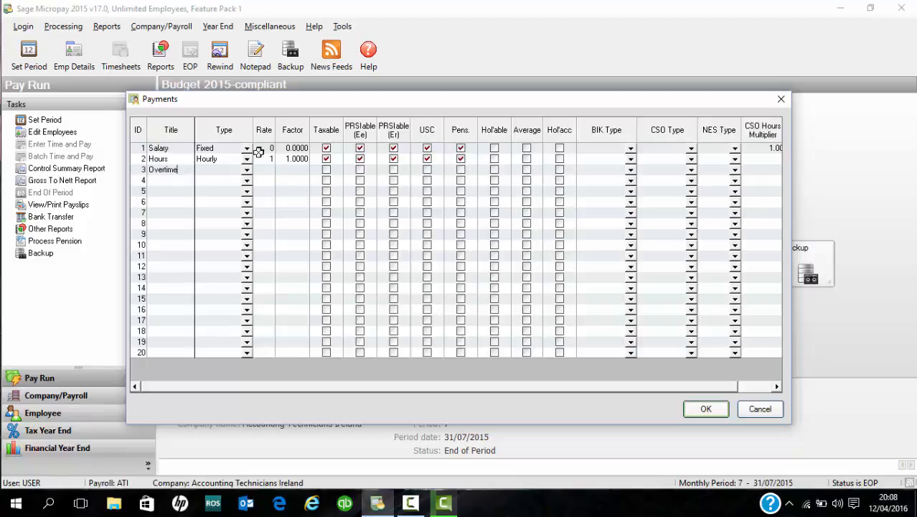
click(247, 170)
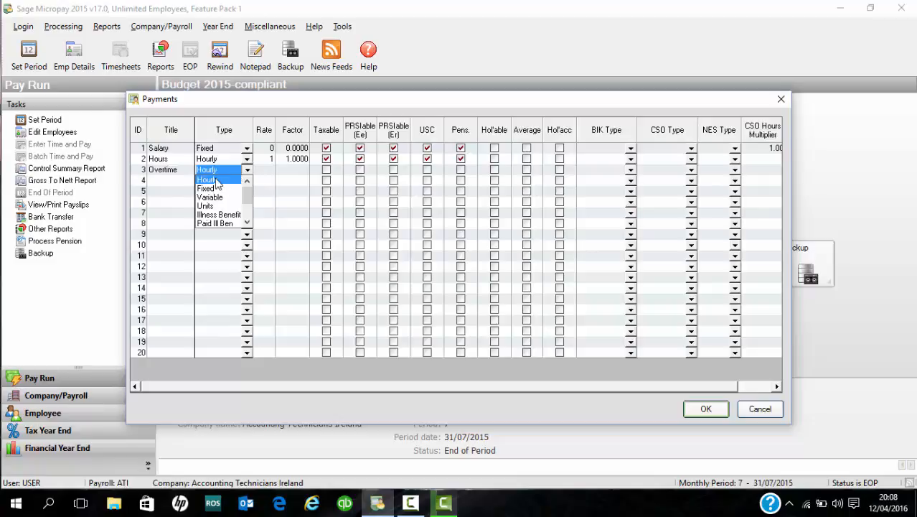
click(215, 180)
text(1)
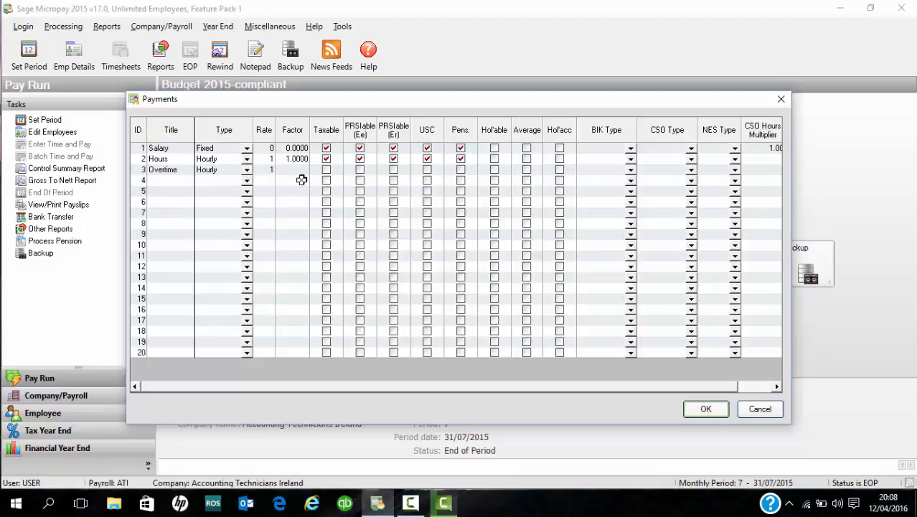
click(292, 170)
- Make the Overtime payment taxable, PRSIable for employee and employer, and subject to USC and pension
click(326, 170)
click(360, 171)
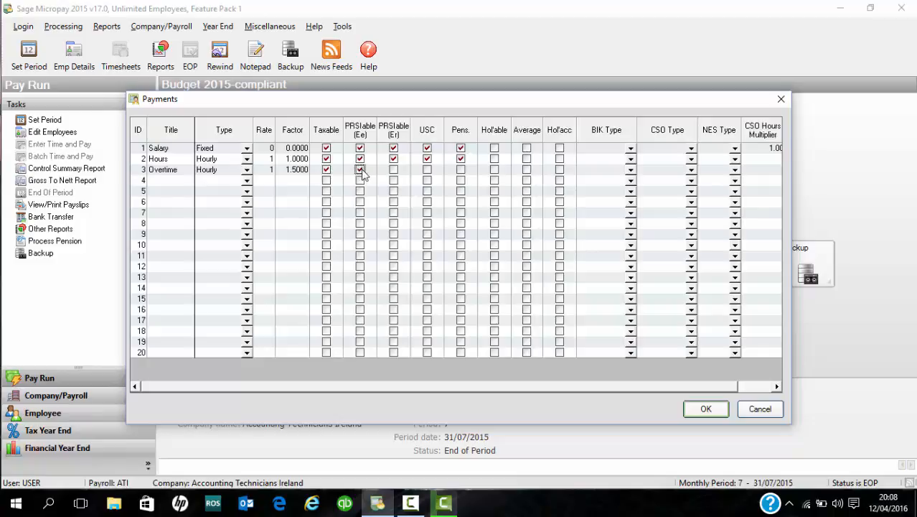
click(394, 171)
click(428, 172)
click(463, 175)
- Add a fourth payment titled "Double" with type Hourly, rate 1 and factor 2
click(178, 184)
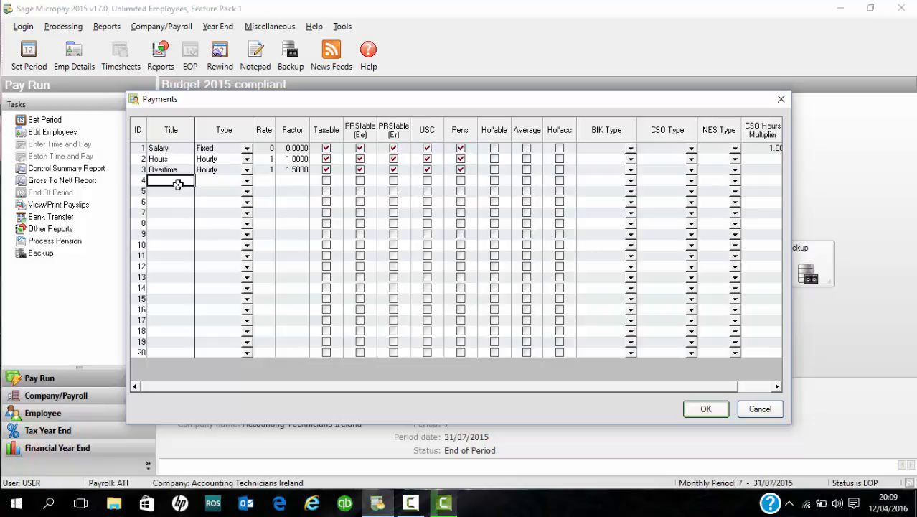
text(Double)
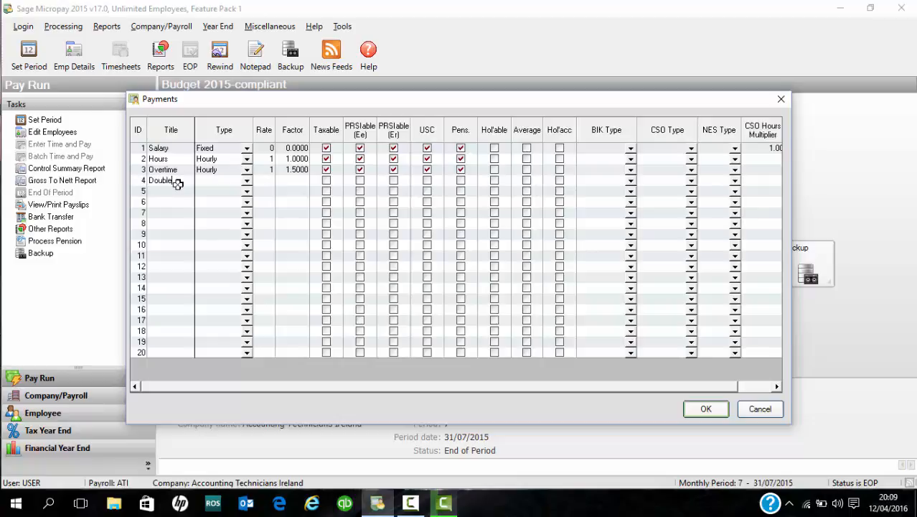
click(247, 181)
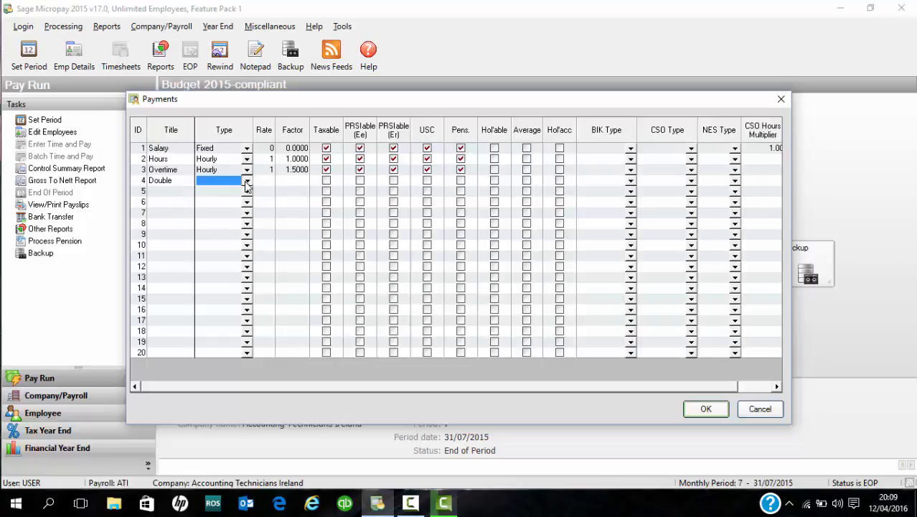
click(244, 183)
click(207, 190)
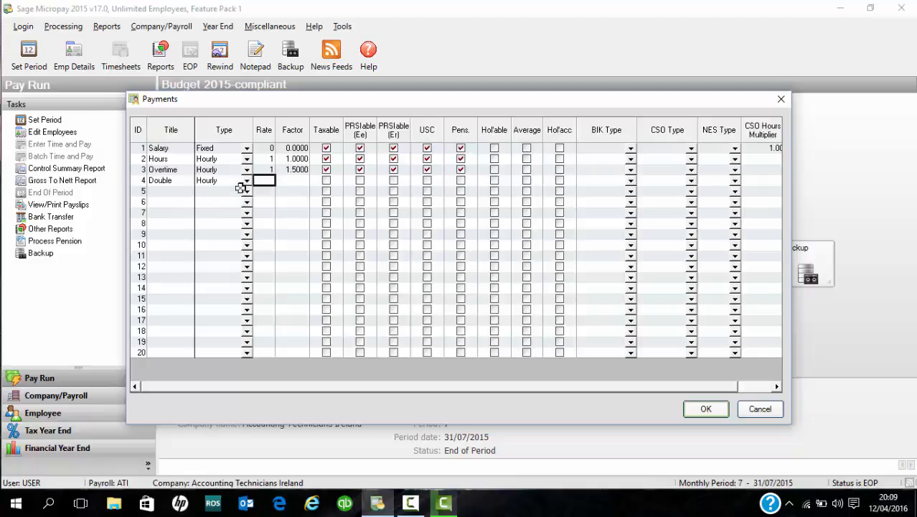
text(1)
click(294, 180)
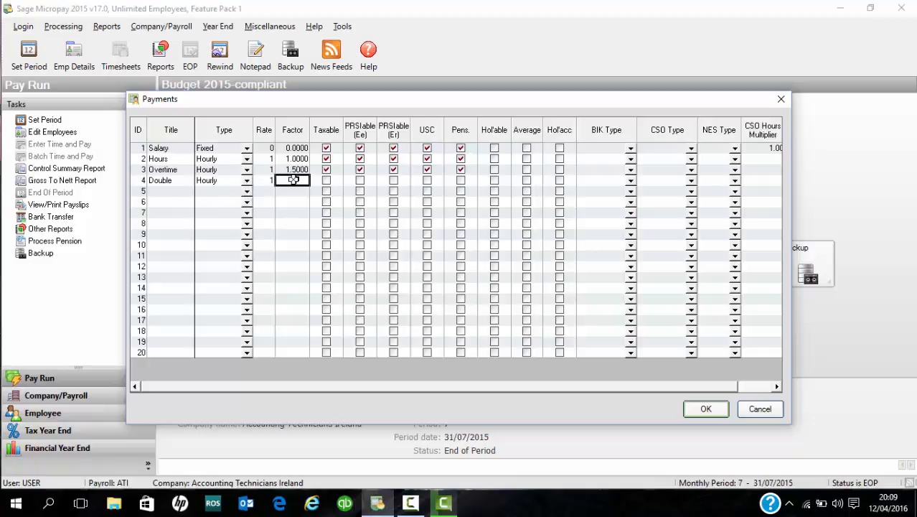
text(2)
- Make the Double payment taxable, PRSIable for employee and employer, and subject to USC and pension
click(326, 180)
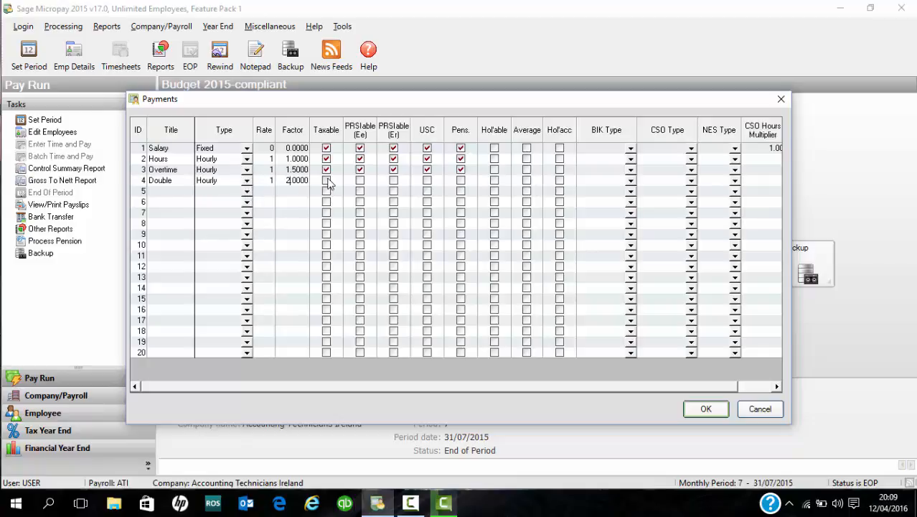
click(360, 181)
click(394, 181)
click(427, 181)
click(460, 180)
- Title the fifth payment in the list "Bonus"
click(168, 190)
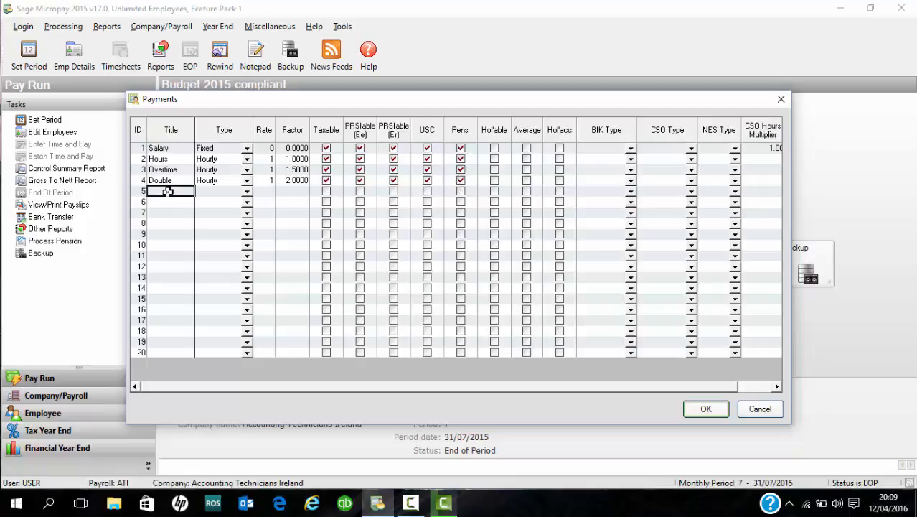
text(Bon)
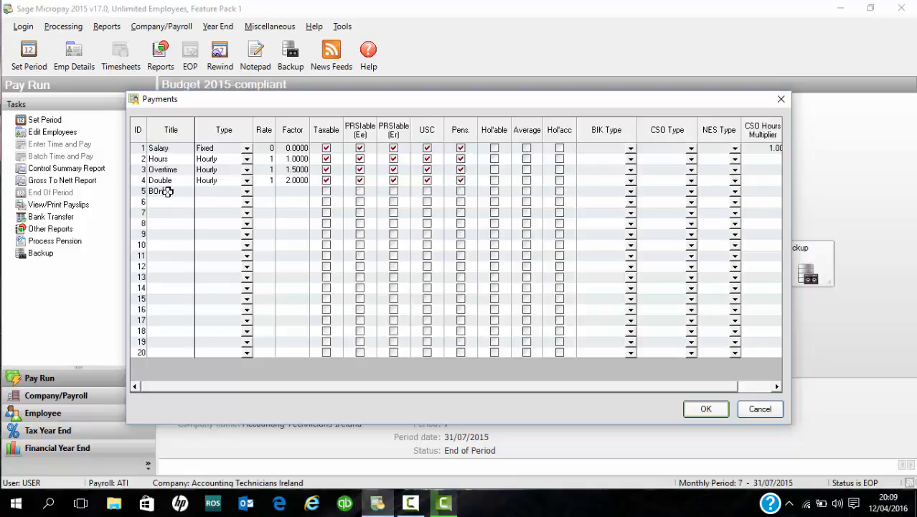
key(BackSpace)
key(BackSpace)
text(on)
key(BackSpace)
text(nus / co)
key(BackSpace)
key(BackSpace)
key(BackSpace)
key(BackSpace)
key(BackSpace)
- Set the Bonus payment to type Variable with rate 1 and factor 0
click(246, 191)
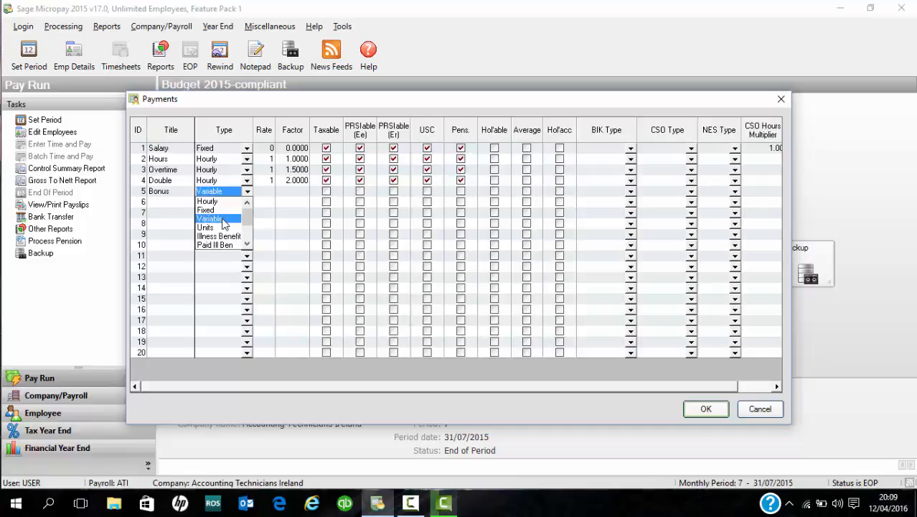
click(223, 218)
text(0)
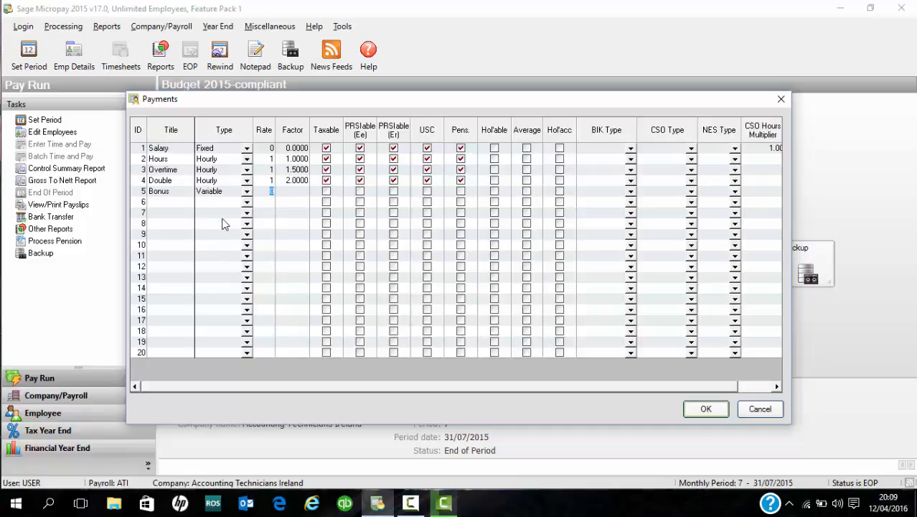
click(298, 194)
click(270, 192)
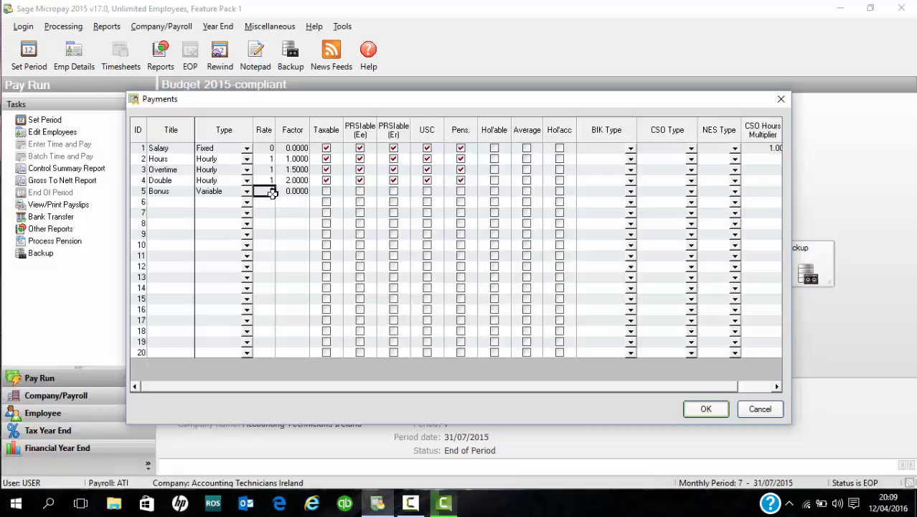
text(1)
- Make the Bonus payment taxable, PRSIable for employee and employer, and subject to USC, without pension
click(325, 191)
click(361, 192)
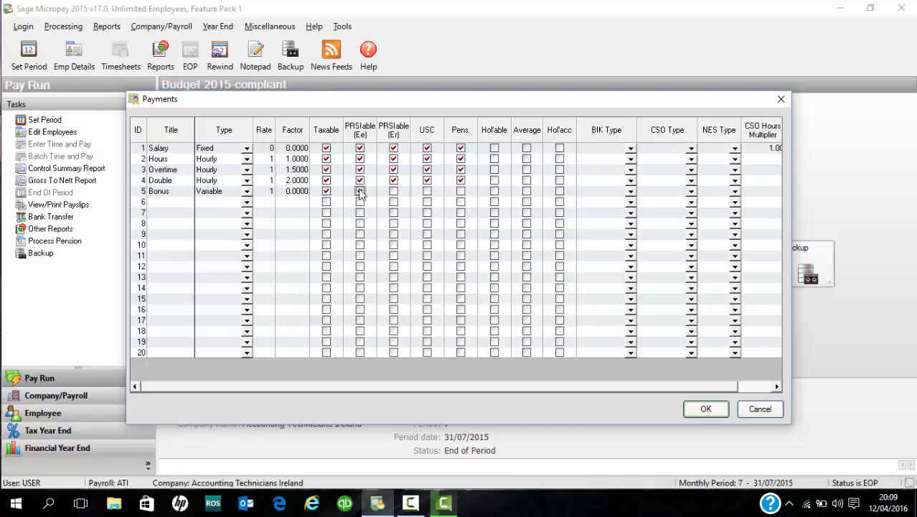
click(394, 192)
click(428, 192)
- Add a sixth payment titled "commission" with type Variable, rate 1 and factor 0
click(166, 204)
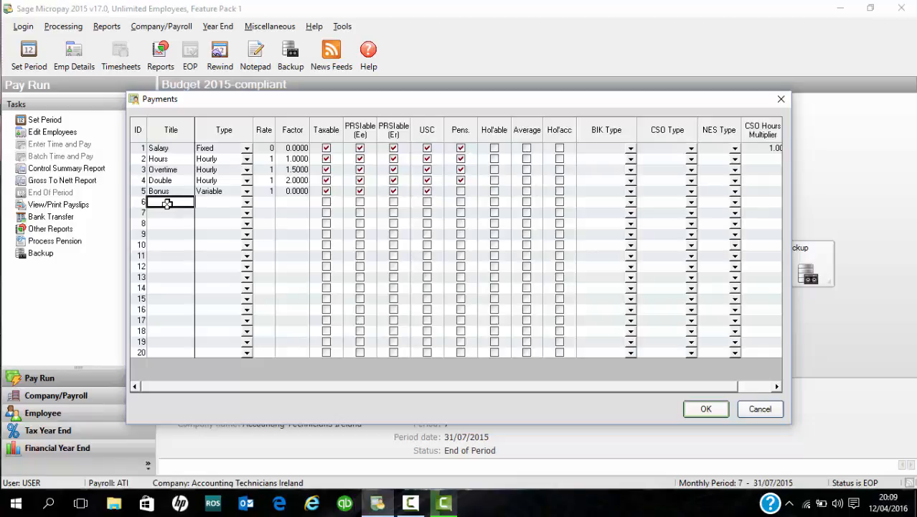
text(commission)
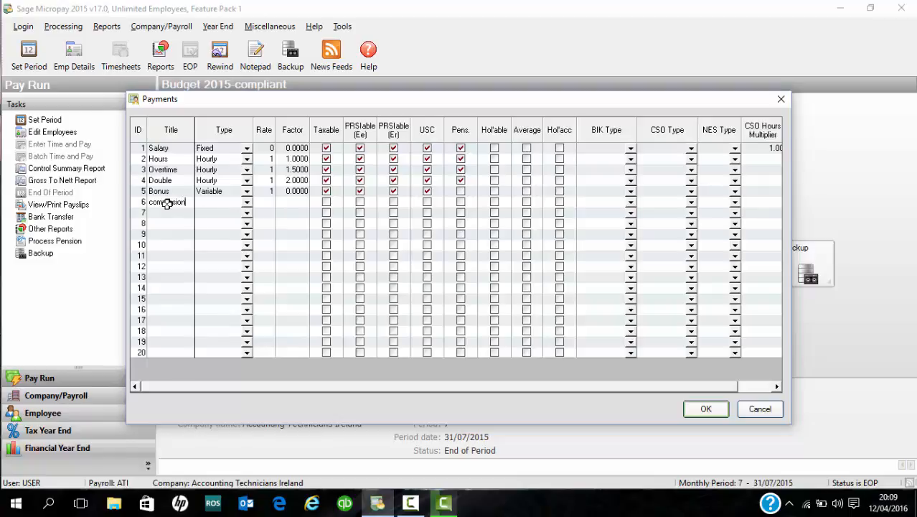
click(200, 203)
click(199, 203)
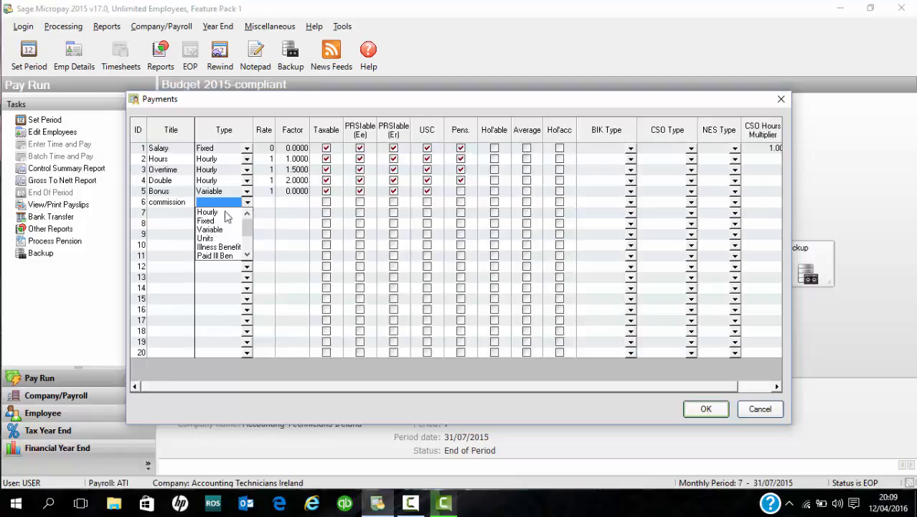
click(209, 229)
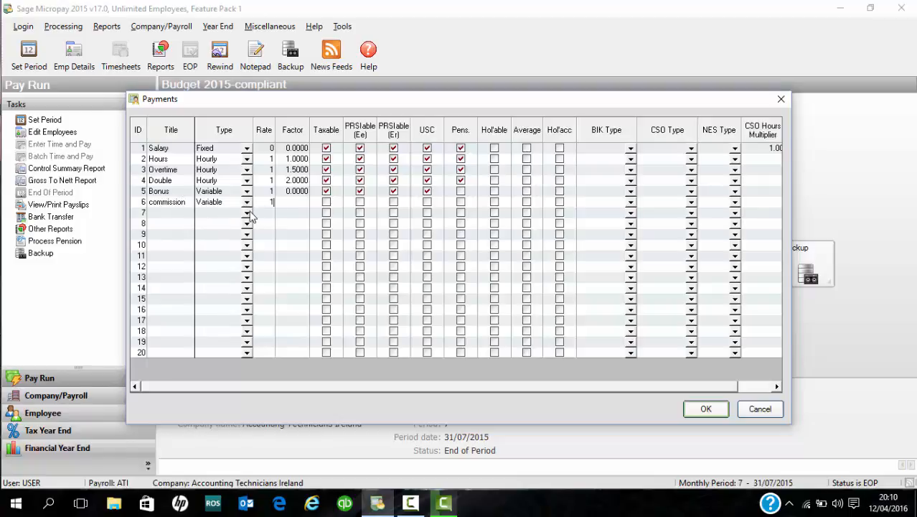
click(291, 201)
- Make the commission payment taxable, PRSIable for employee and employer, and subject to USC, without pension
click(327, 202)
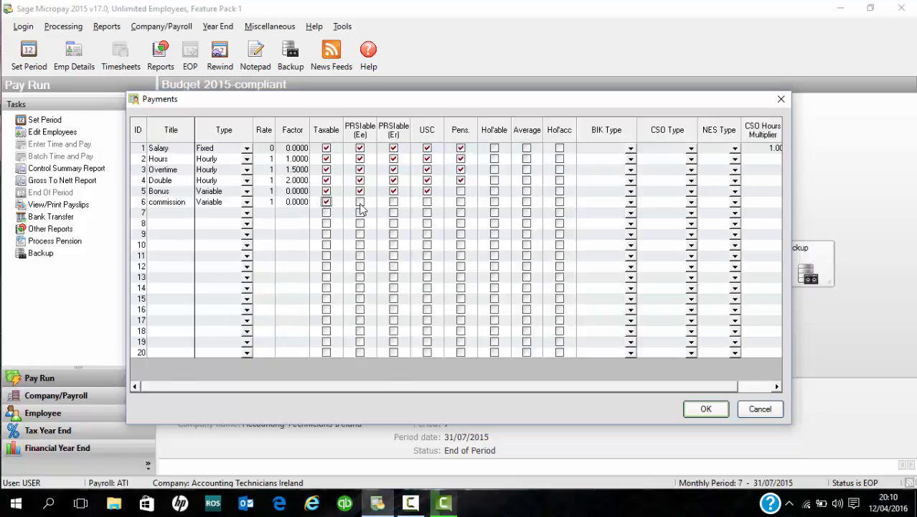
click(360, 202)
click(393, 201)
click(427, 201)
key(Tab)
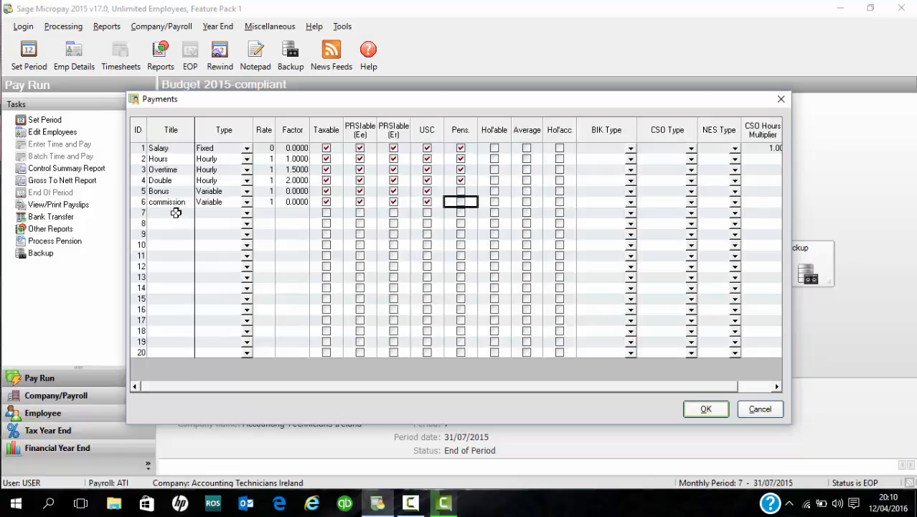
- Add a seventh payment titled "redundancy" with type Redundancy, rate 1 and factor 0
click(175, 213)
text(redundancy)
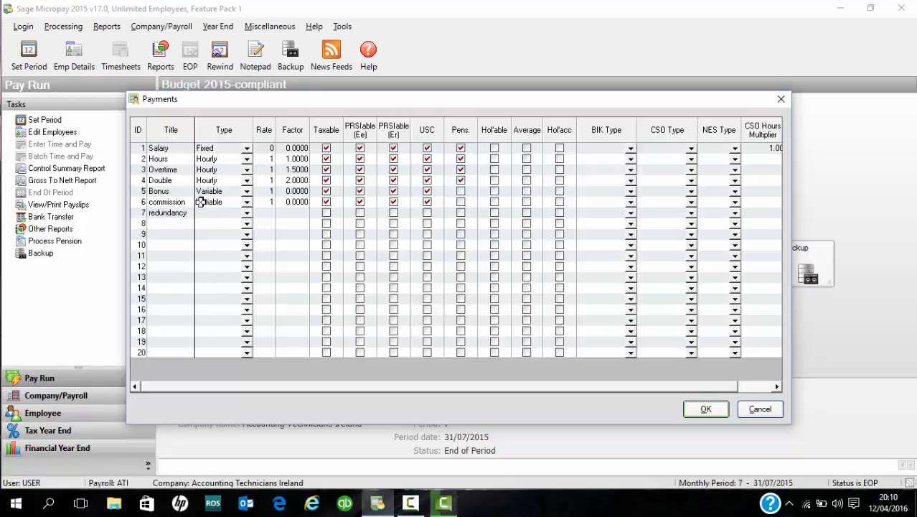
click(246, 213)
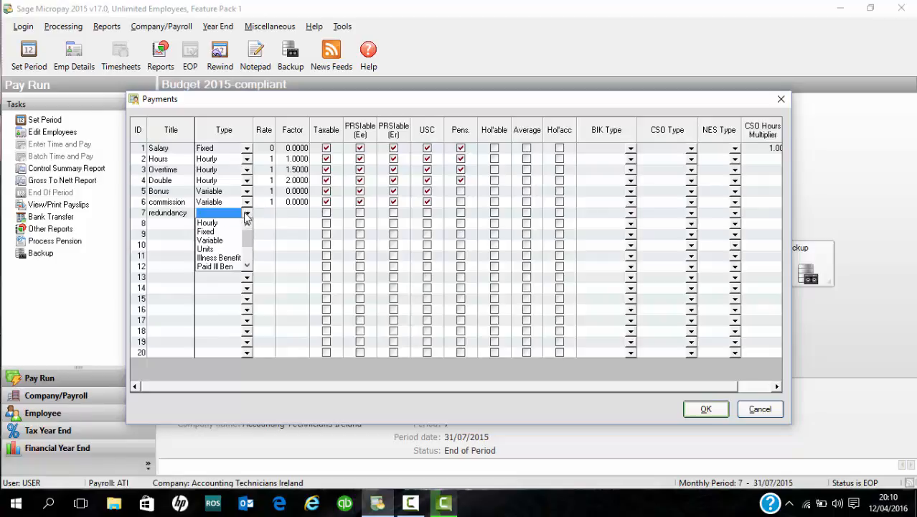
click(246, 266)
click(247, 267)
click(246, 266)
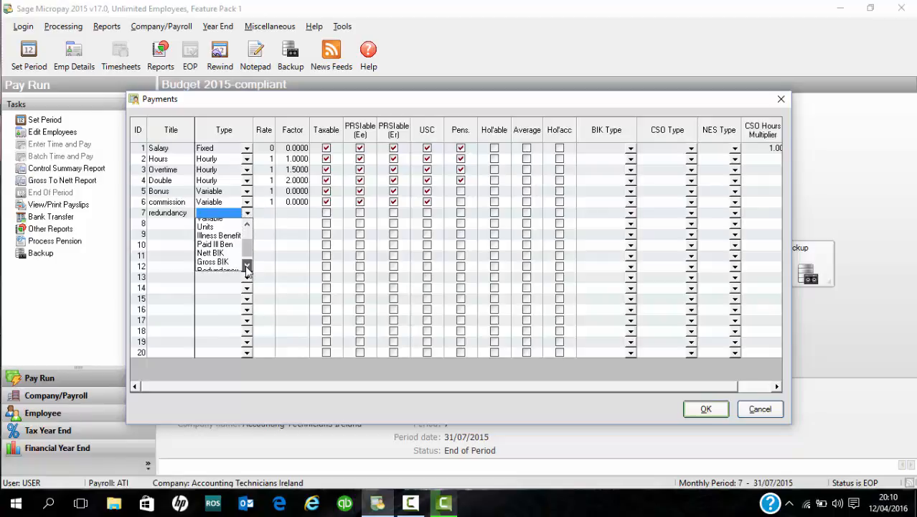
click(246, 267)
click(231, 259)
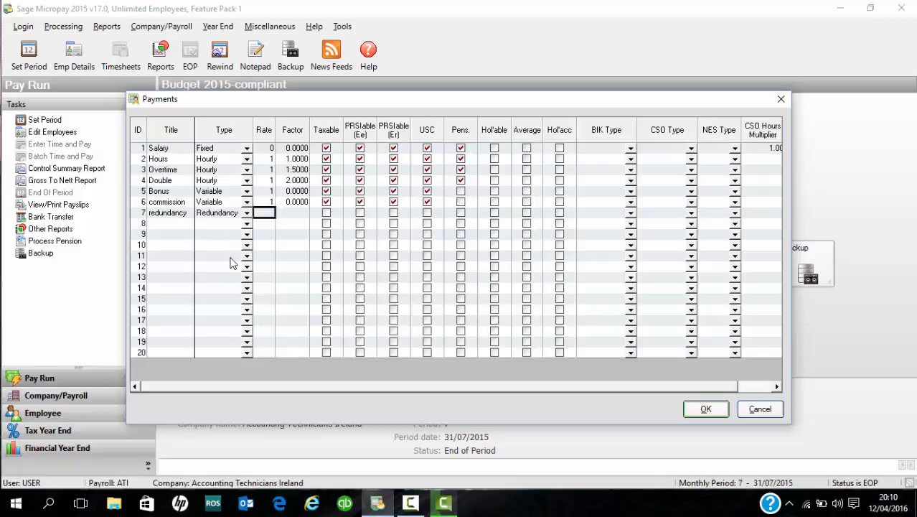
text(1)
click(306, 217)
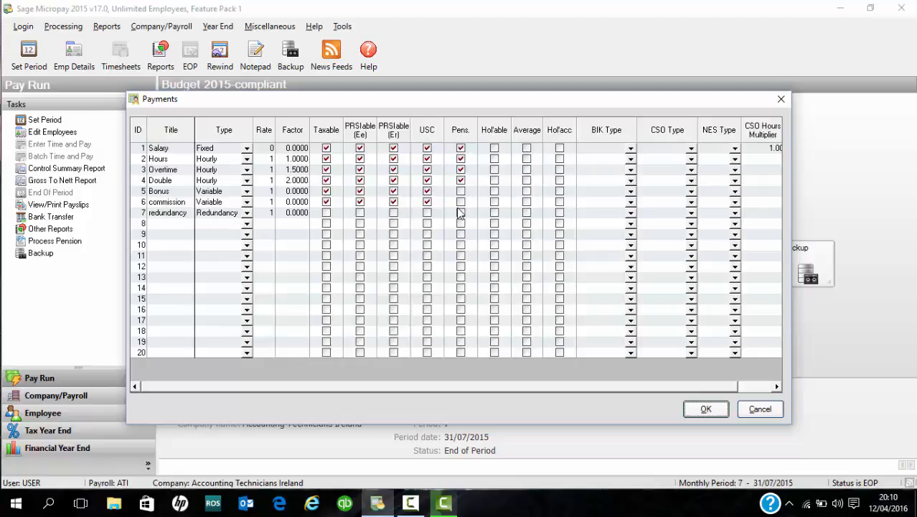
- Add an eighth payment titled "Vouched" with type Variable, rate 1 and factor 0
click(182, 223)
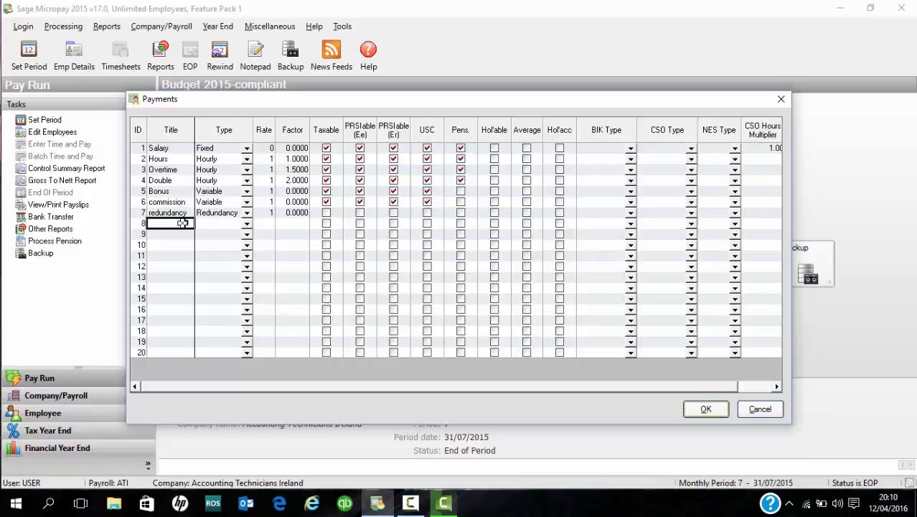
text(Vouchers)
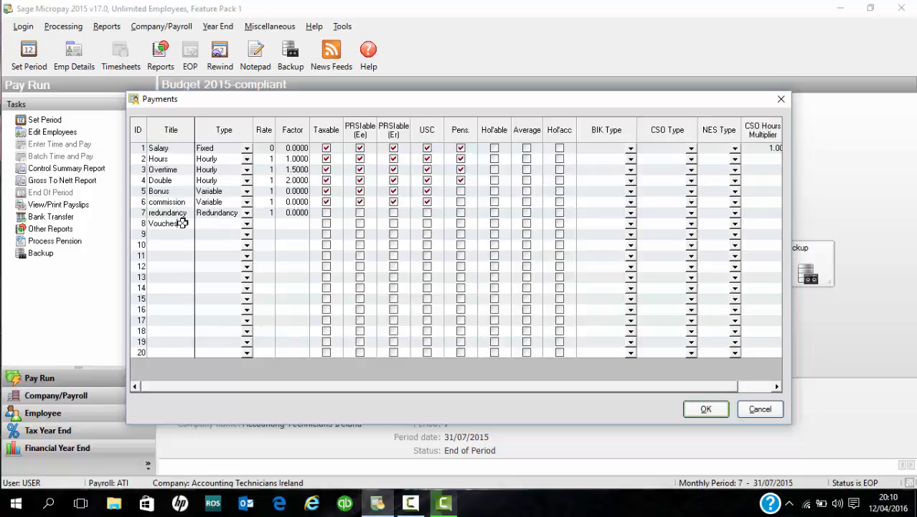
key(BackSpace)
text(d)
click(247, 225)
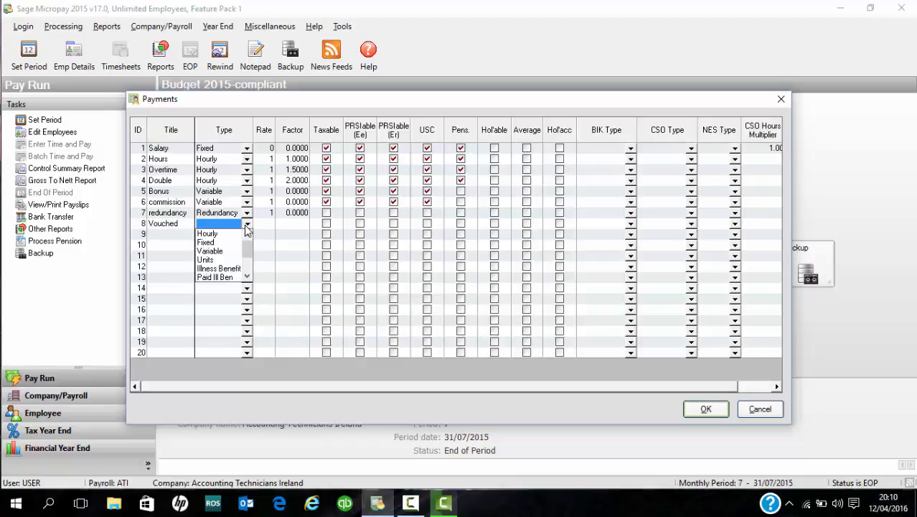
click(219, 250)
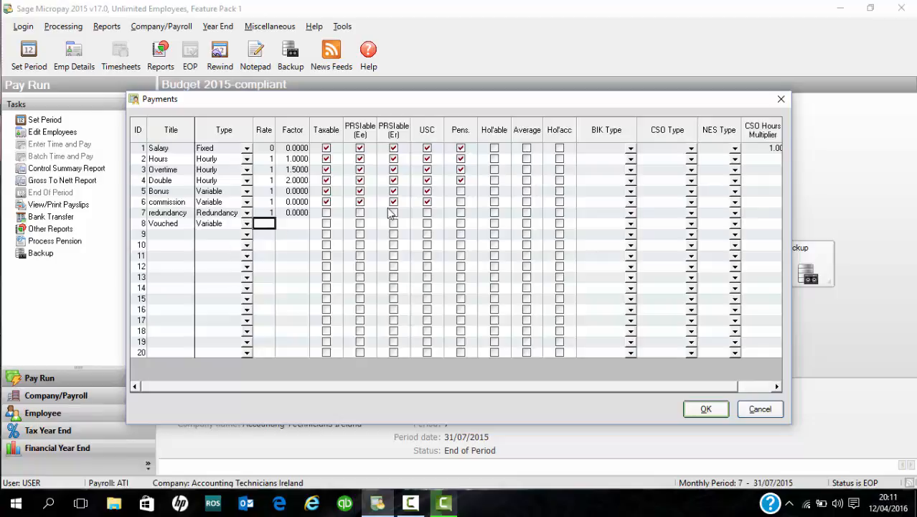
text(1)
click(294, 221)
text(0)
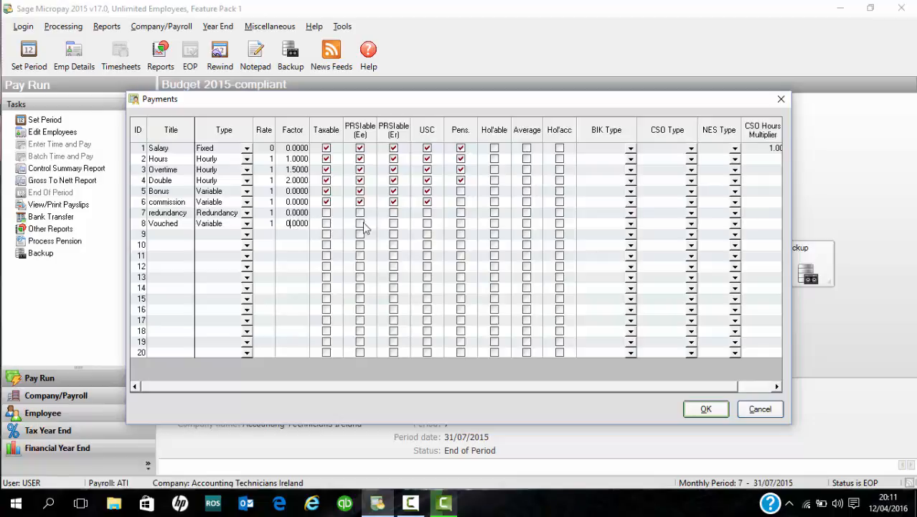
click(167, 237)
text(Unvouche)
text(d)
key(BackSpace)
key(BackSpace)
key(BackSpace)
key(BackSpace)
key(BackSpace)
key(BackSpace)
key(BackSpace)
key(BackSpace)
key(BackSpace)
- Title the ninth payment "Round sum" and give it type Variable, rate 1 and factor 0
text(Round sum)
click(237, 236)
click(245, 234)
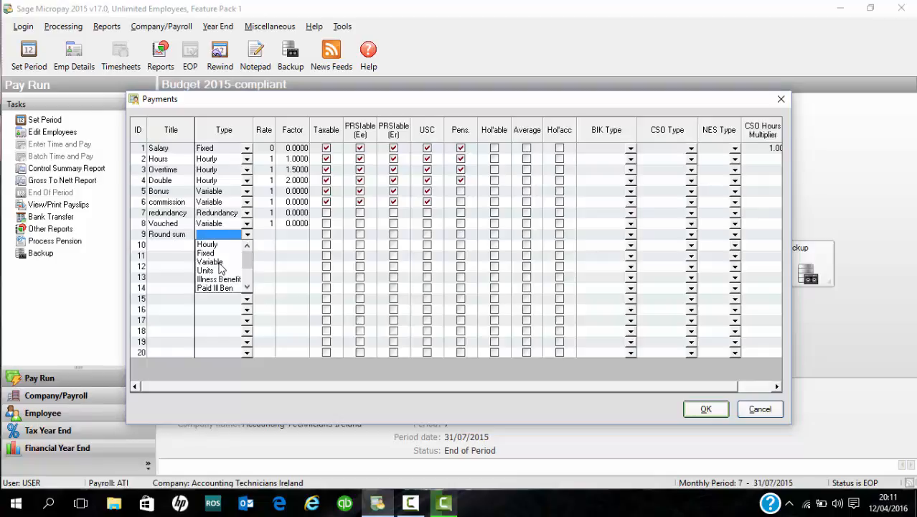
click(220, 263)
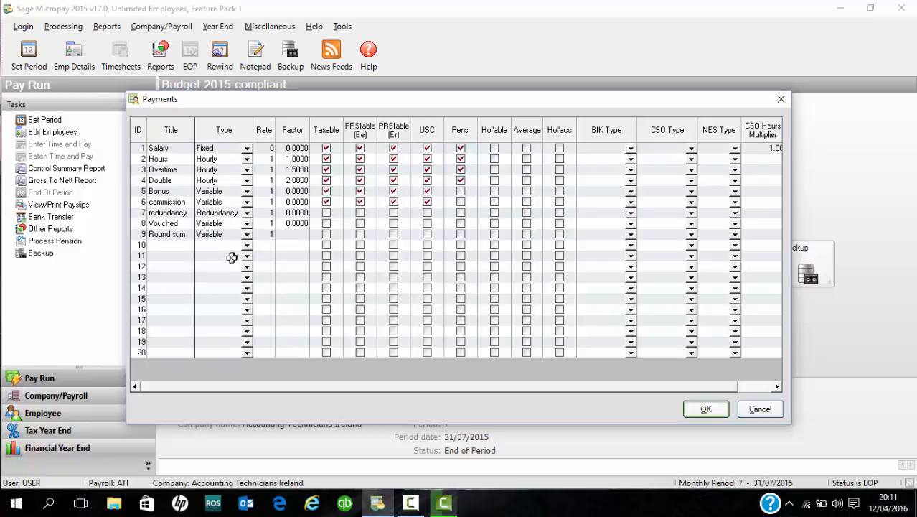
click(283, 235)
- Make the Round sum payment taxable, PRSIable for employee and employer, subject to USC, and pensionable
click(326, 235)
click(360, 234)
click(393, 235)
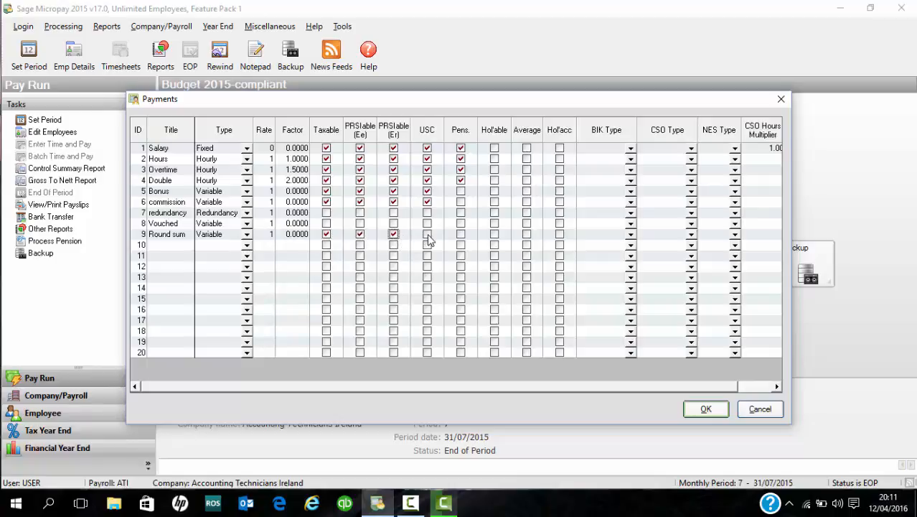
click(428, 237)
- Add a tenth payment titled "Car Bik" to the payments list
click(170, 245)
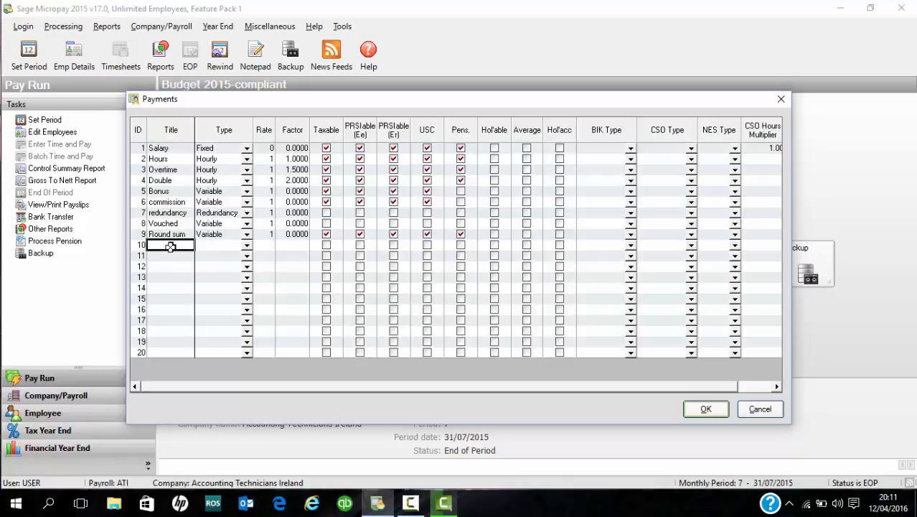
text(Cal)
text( B)
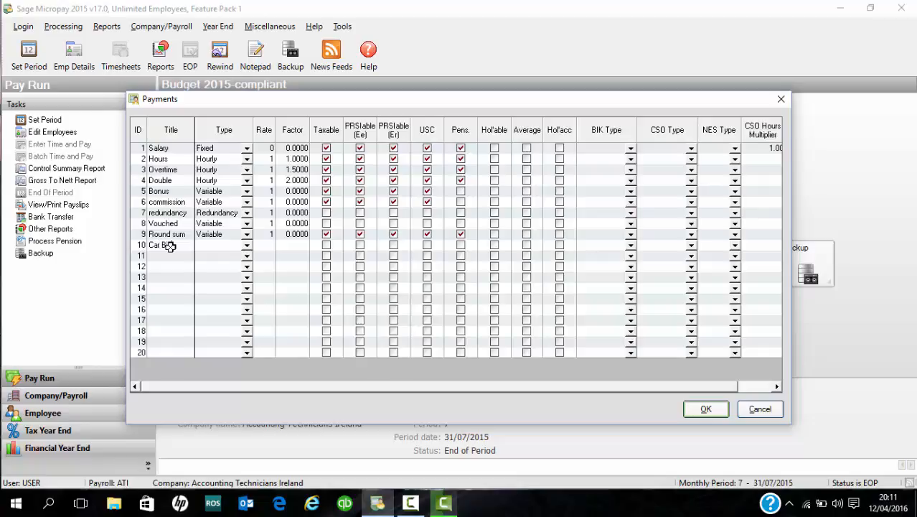
text(ik)
- Set the Car Bik payment to type Gross BIK with rate 1 and factor 0
click(221, 245)
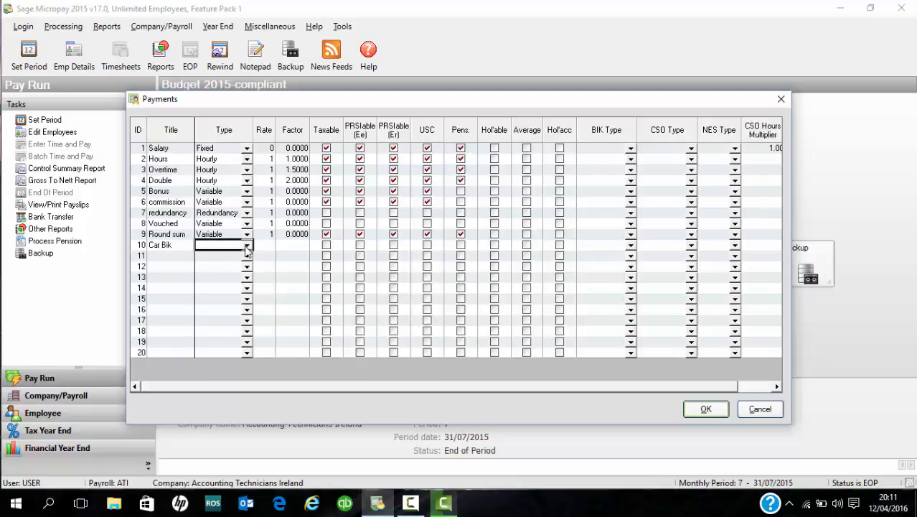
click(247, 246)
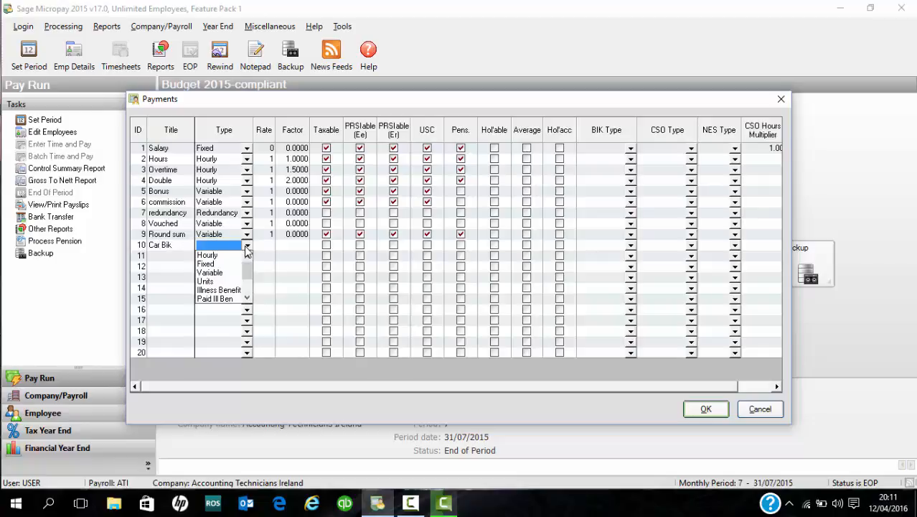
click(248, 298)
click(248, 298)
click(247, 297)
click(248, 298)
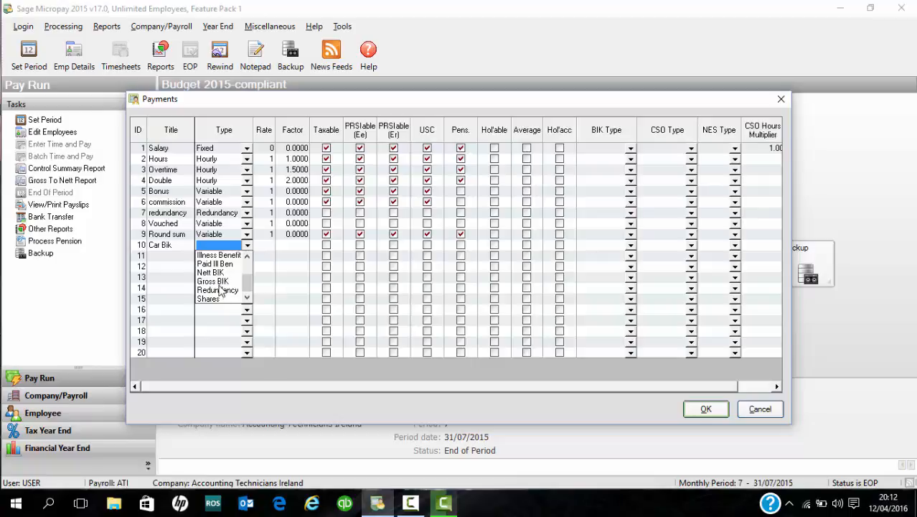
click(220, 282)
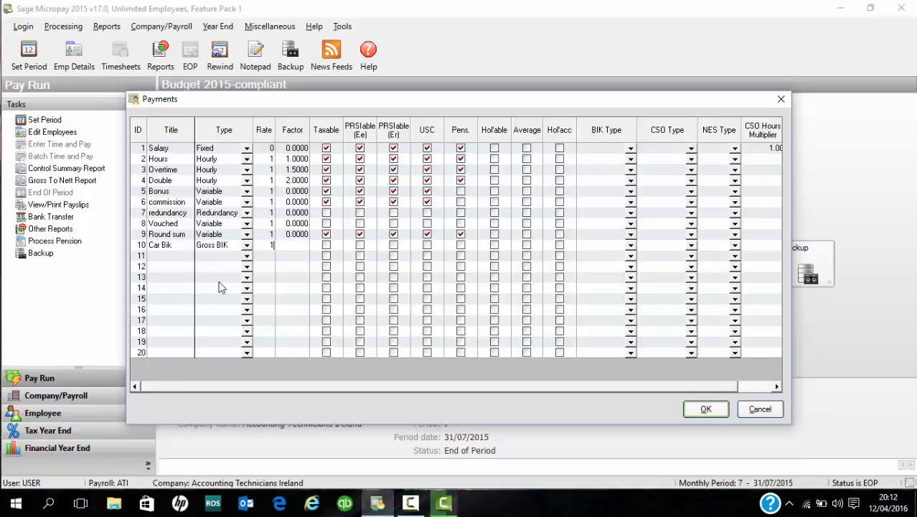
text(1)
click(290, 245)
text(0)
- Make the Car Bik payment taxable, PRSIable for employee and employer, subject to USC, and pensionable
click(325, 246)
click(360, 246)
click(393, 245)
click(427, 246)
click(460, 245)
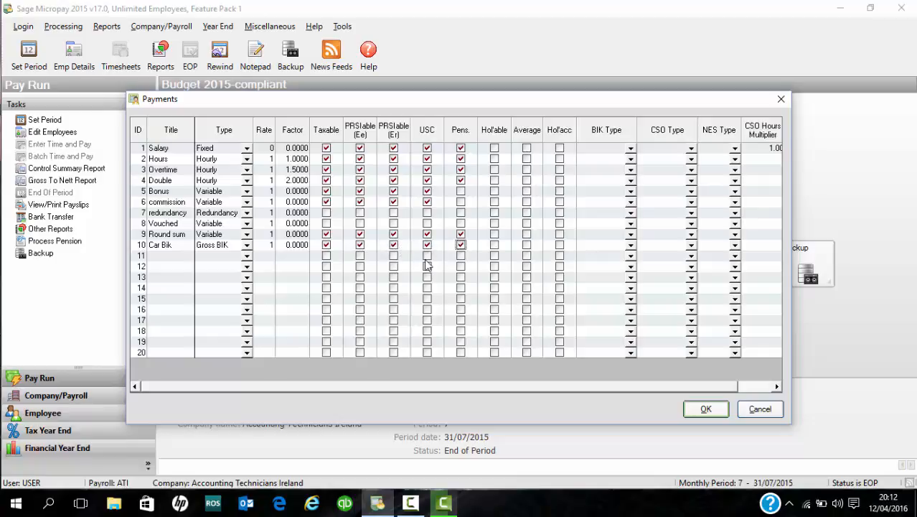
- Add an eleventh payment titled "Car allow" with type Variable, rate 1 and factor 0
click(156, 256)
text(Car allow)
click(247, 257)
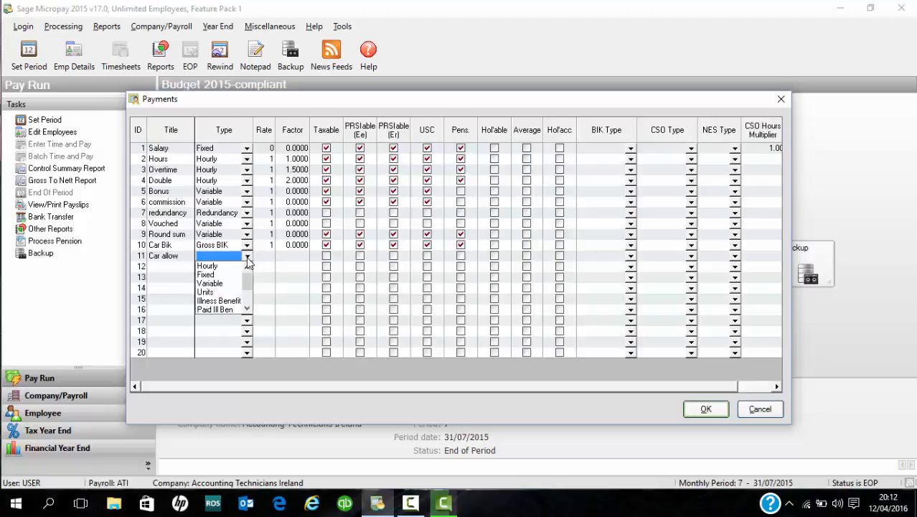
click(219, 283)
text(1)
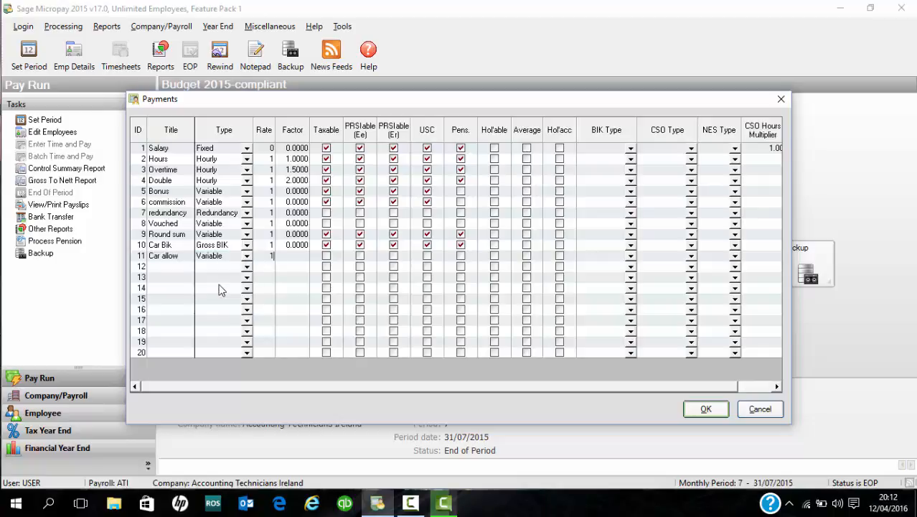
click(289, 256)
text(0)
- Make the Car allow payment taxable, PRSIable for employee and employer, subject to USC, and pensionable
click(328, 255)
click(327, 255)
click(359, 255)
click(359, 255)
click(393, 256)
click(393, 257)
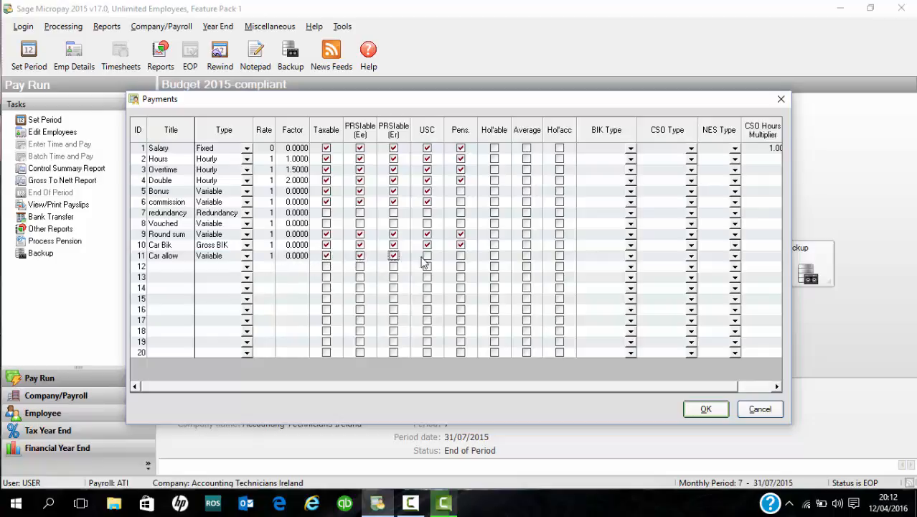
click(427, 256)
click(427, 256)
click(462, 257)
click(461, 256)
- Set the BIK type of the Car Bik payment to Comp. Car
click(631, 248)
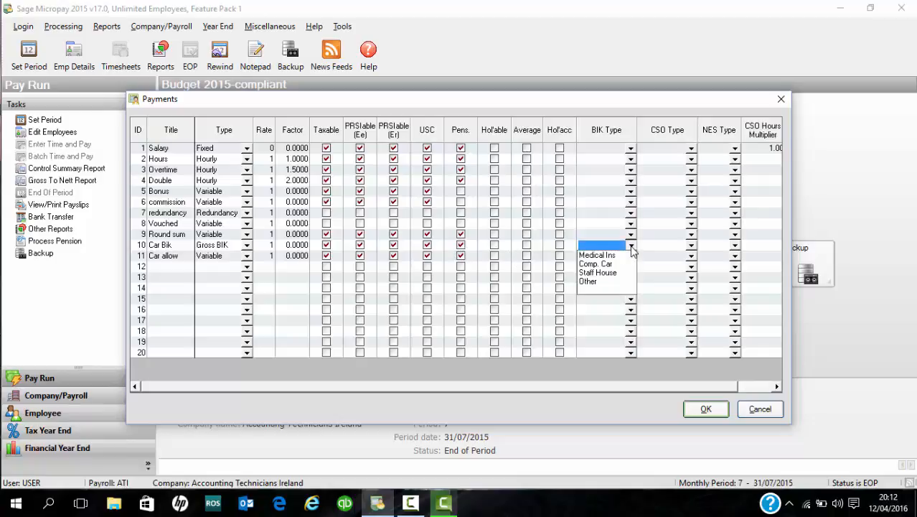
click(613, 265)
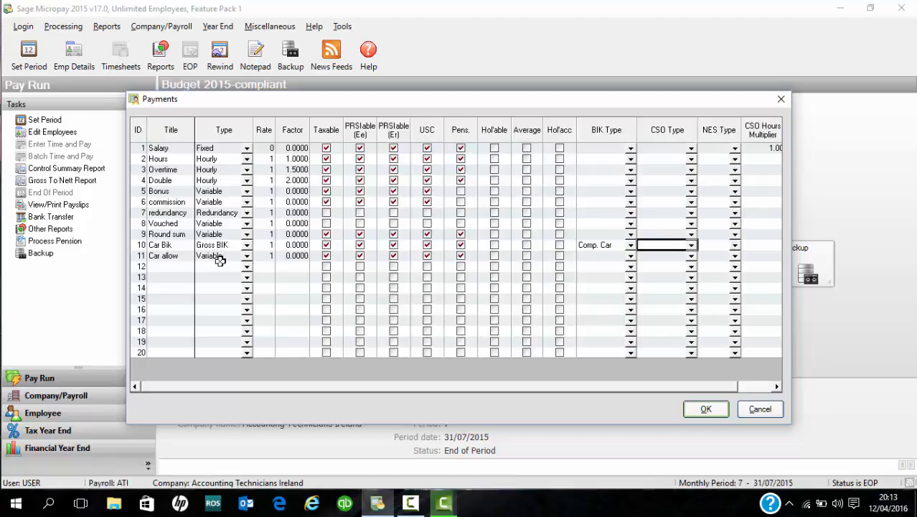
- Add a twelfth payment titled "mileage" to the payments list
click(177, 266)
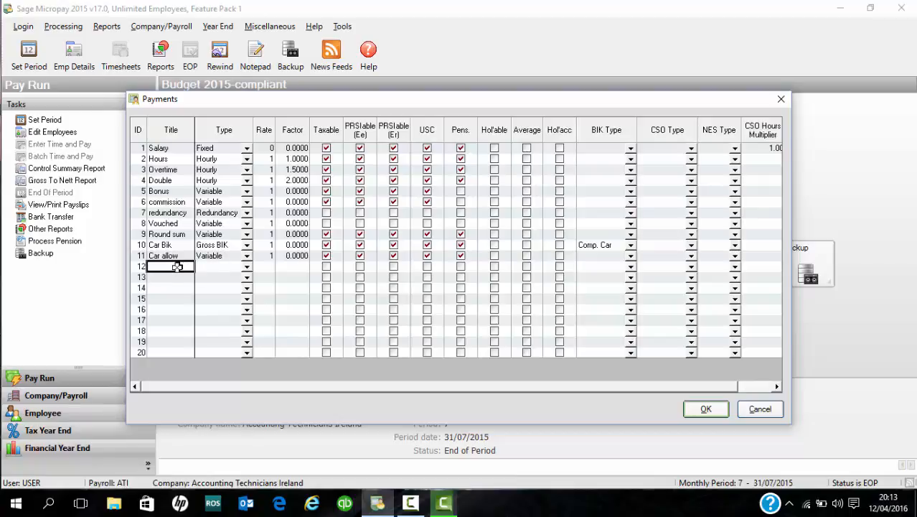
text(mlleage)
key(BackSpace)
key(BackSpace)
key(BackSpace)
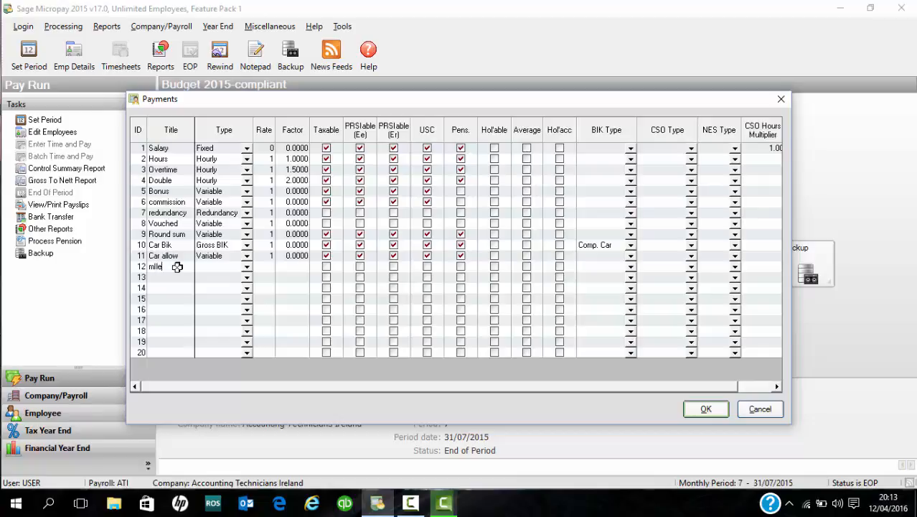
key(BackSpace)
key(BackSpace)
key(BackSpace)
text(ileage)
- Set the mileage payment to type Variable with rate 1 and factor 0
click(248, 271)
click(224, 299)
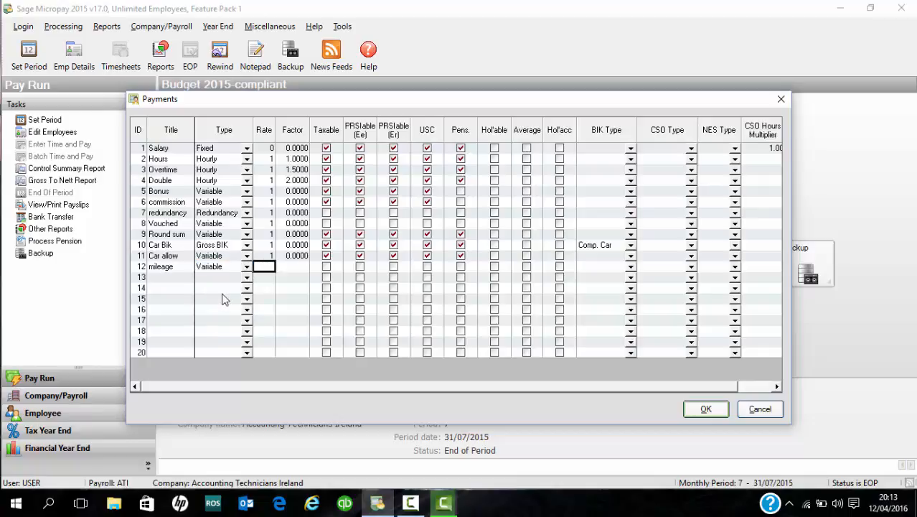
text(1)
click(290, 267)
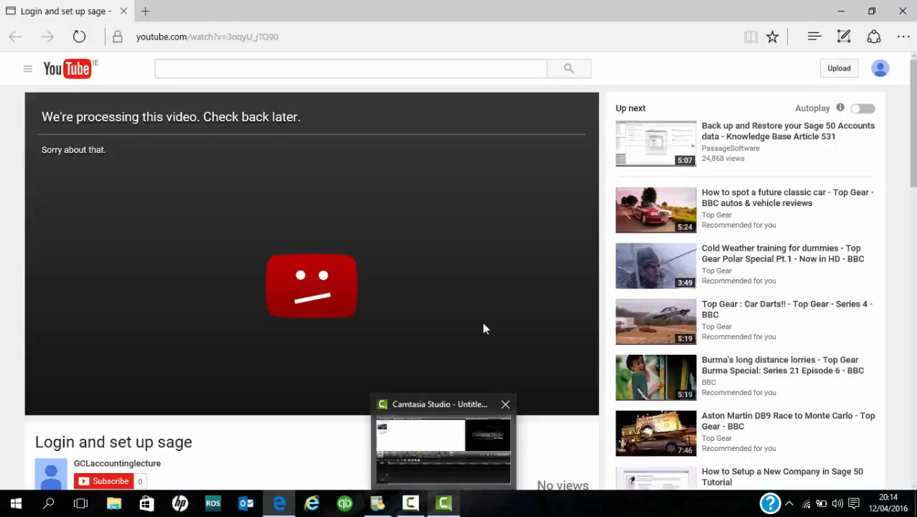
click(904, 11)
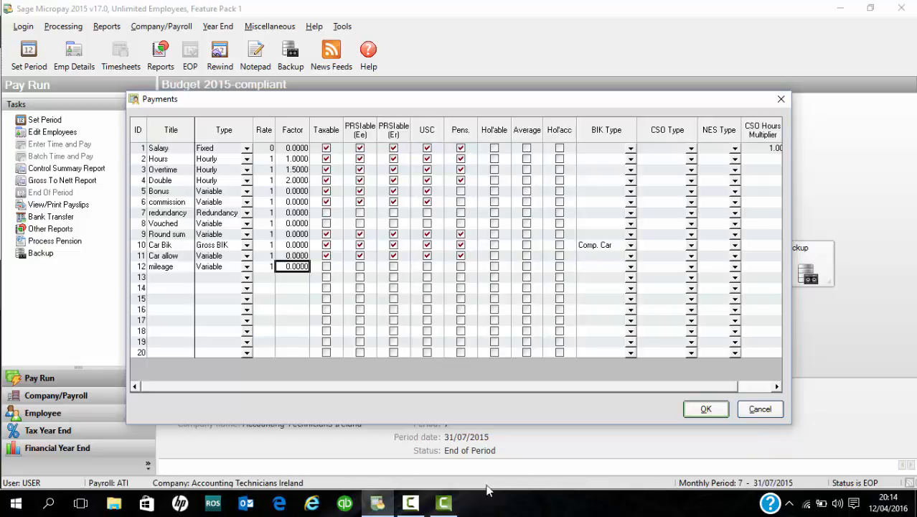
click(422, 509)
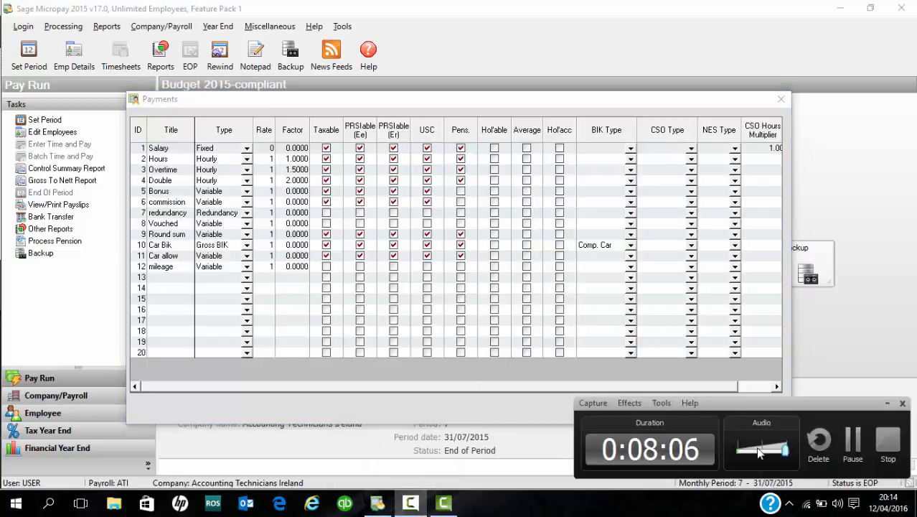
click(851, 452)
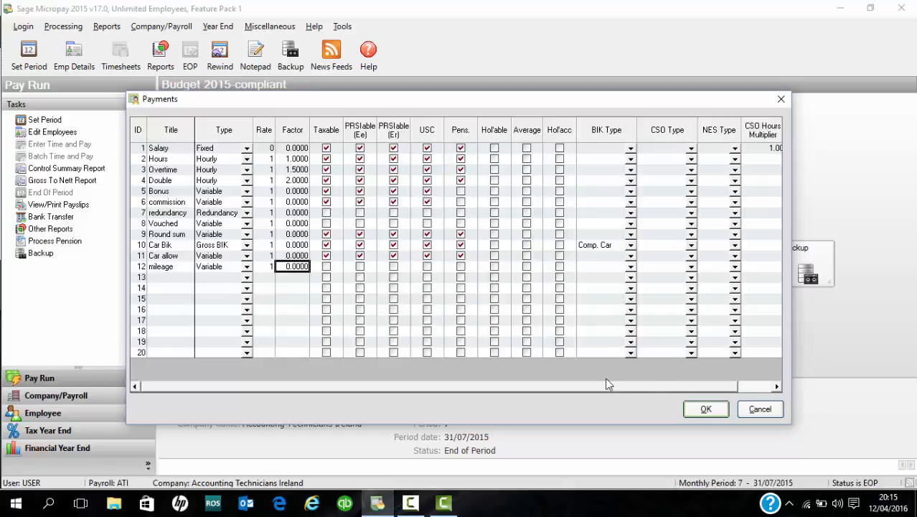
- Save the payments list and open the Deductions setup for the payroll
click(716, 414)
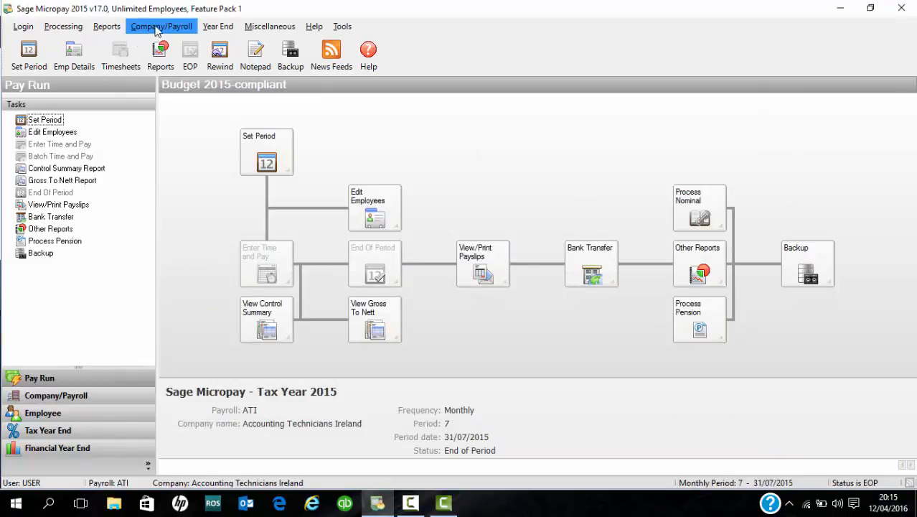
click(156, 28)
click(171, 77)
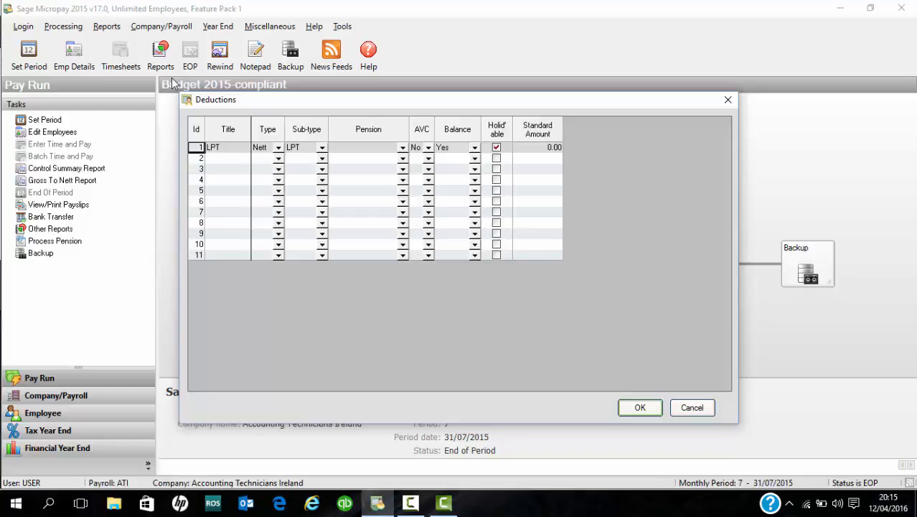
- Add a second deduction titled "Pension" below LPT
click(218, 164)
click(218, 163)
text(Pension)
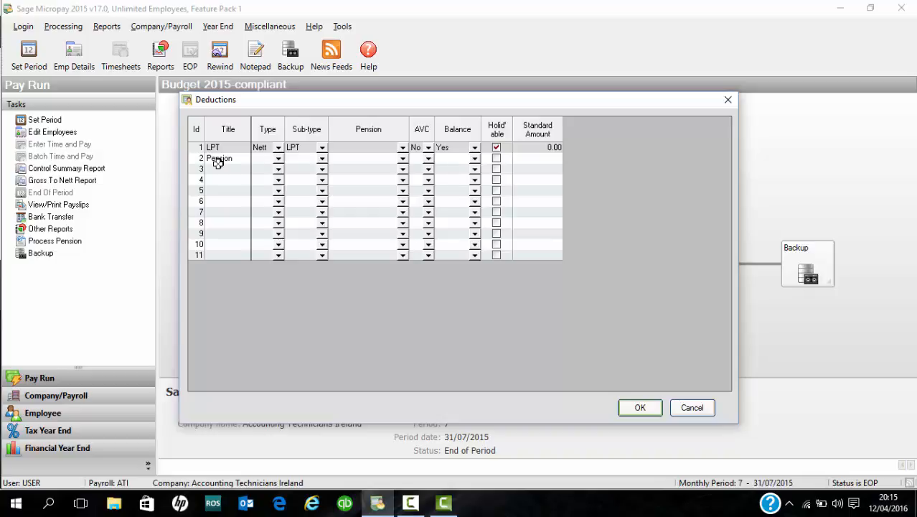
- Set the Pension deduction to type Gross, sub-type Pension, and assign the pension scheme DEM1: Micropay Default
click(279, 159)
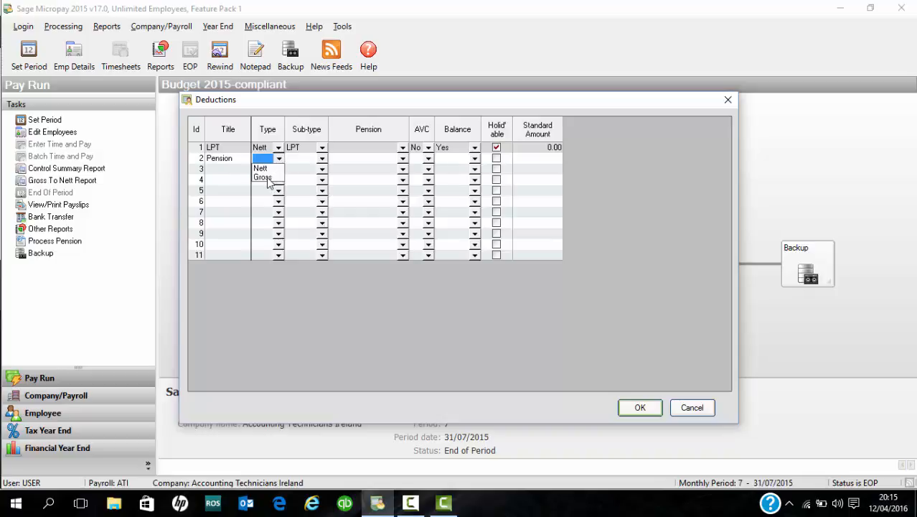
click(267, 179)
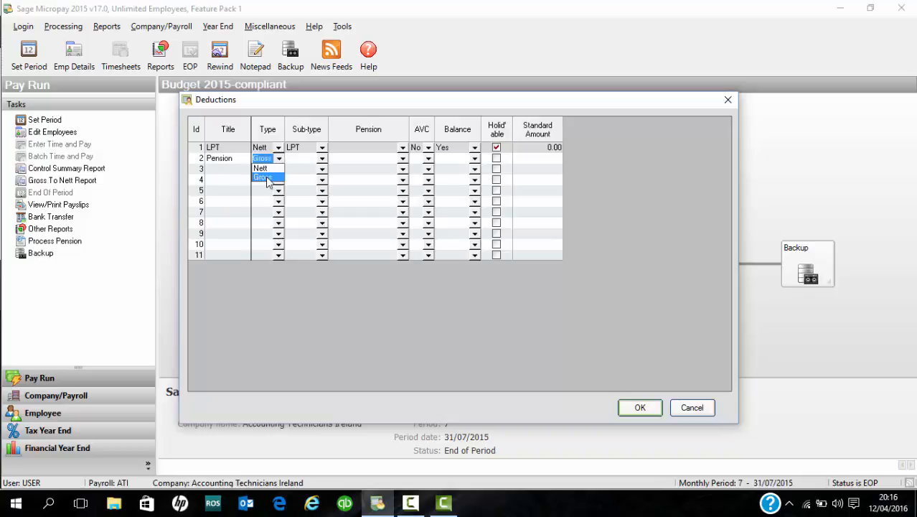
click(322, 159)
click(314, 177)
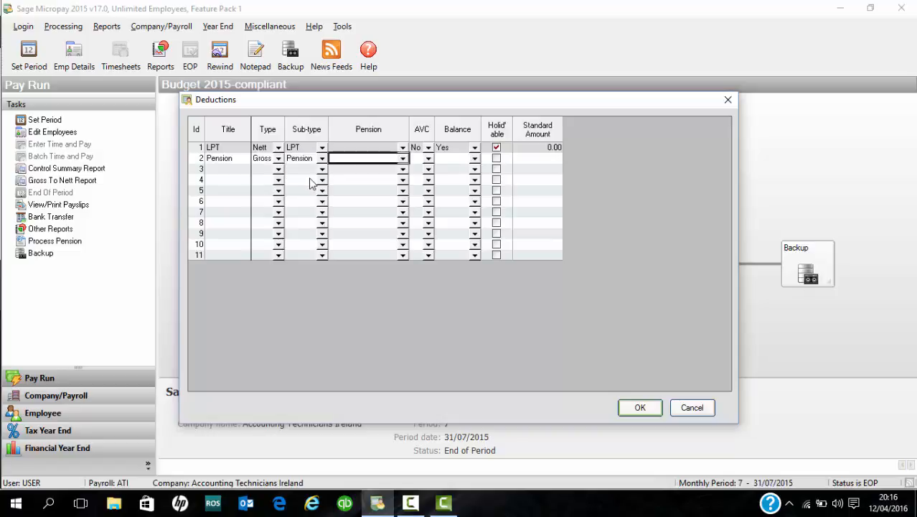
click(402, 159)
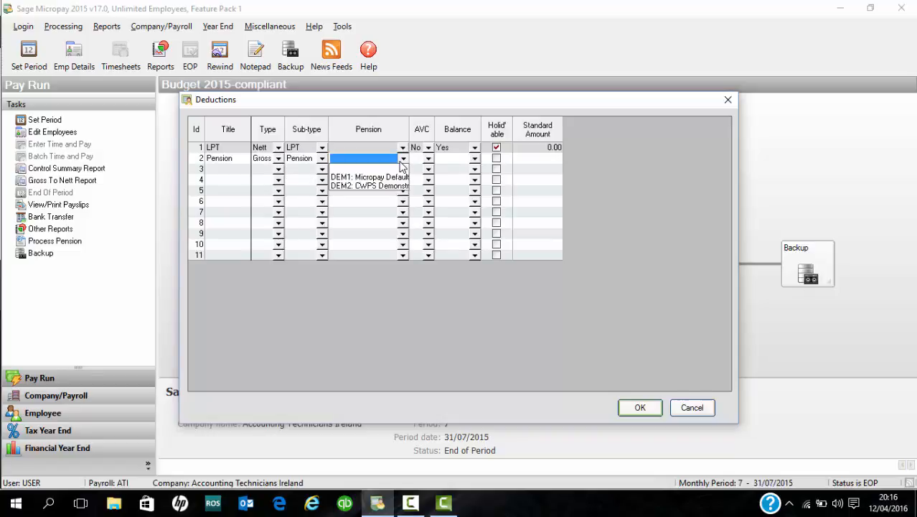
click(373, 179)
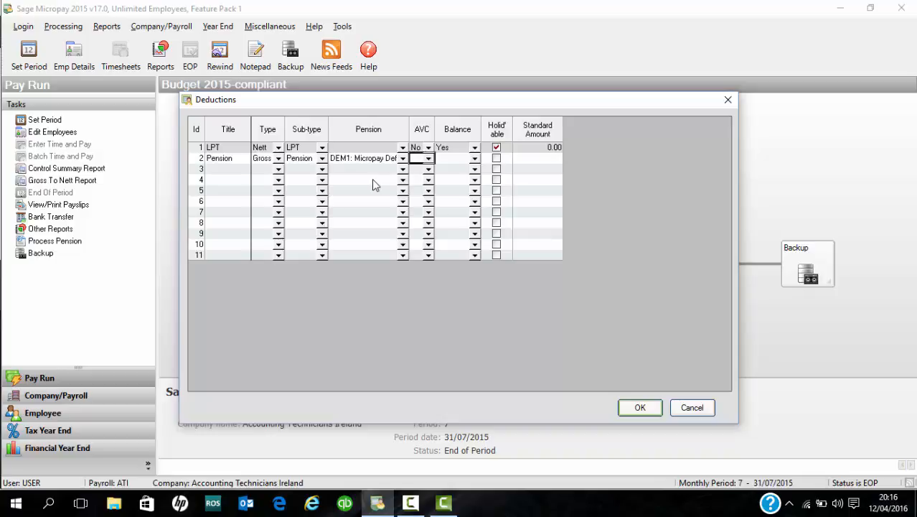
- Set both AVC and Balance to Yes for the Pension deduction
click(430, 159)
click(417, 169)
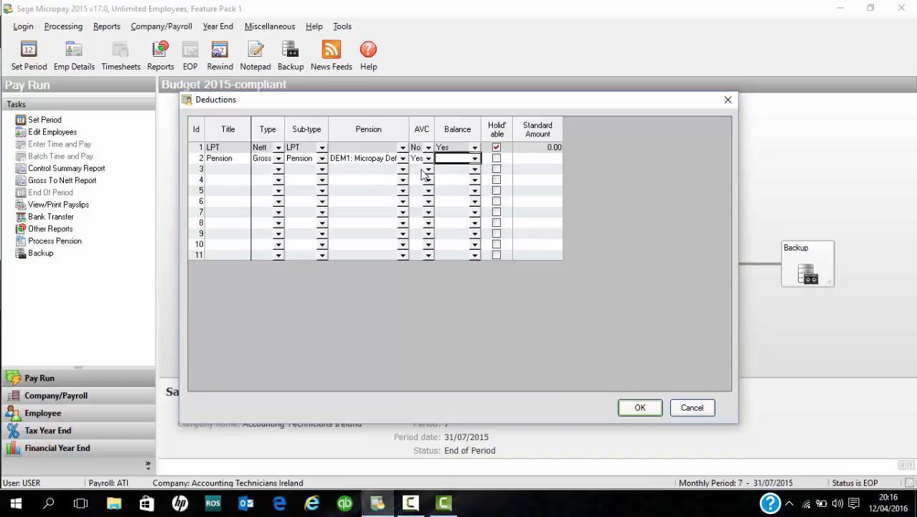
click(475, 159)
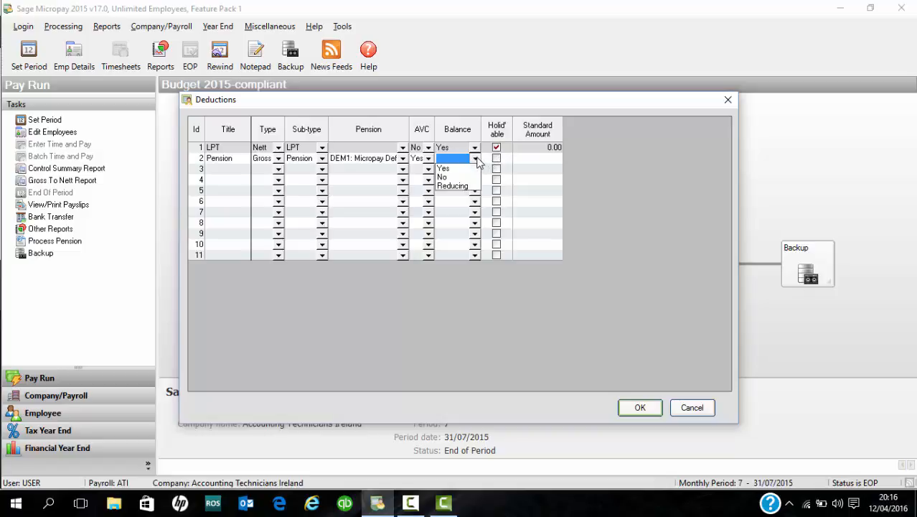
click(457, 170)
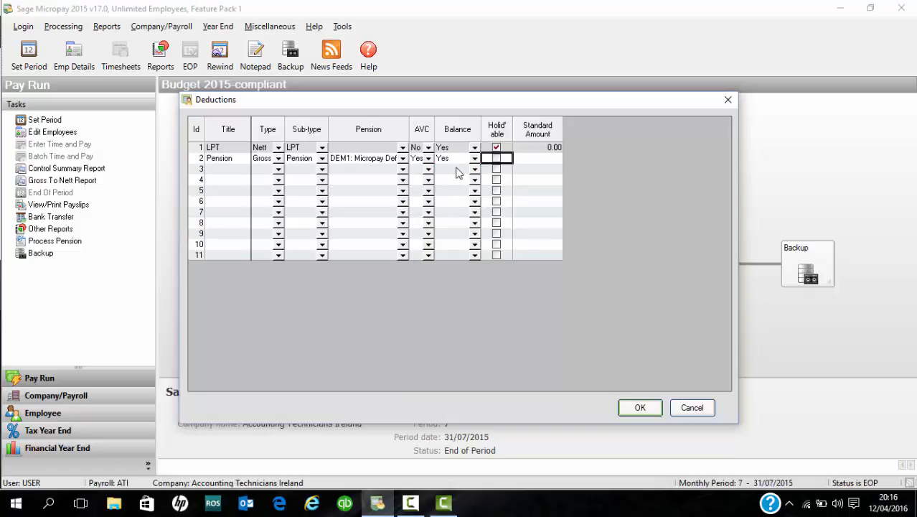
- Add a third deduction titled "sick leave" below Pension
click(234, 168)
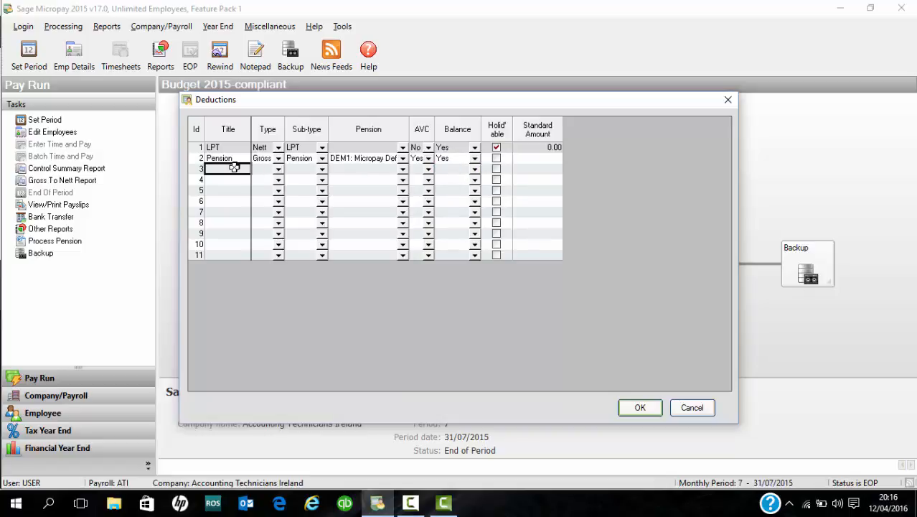
text(Sub)
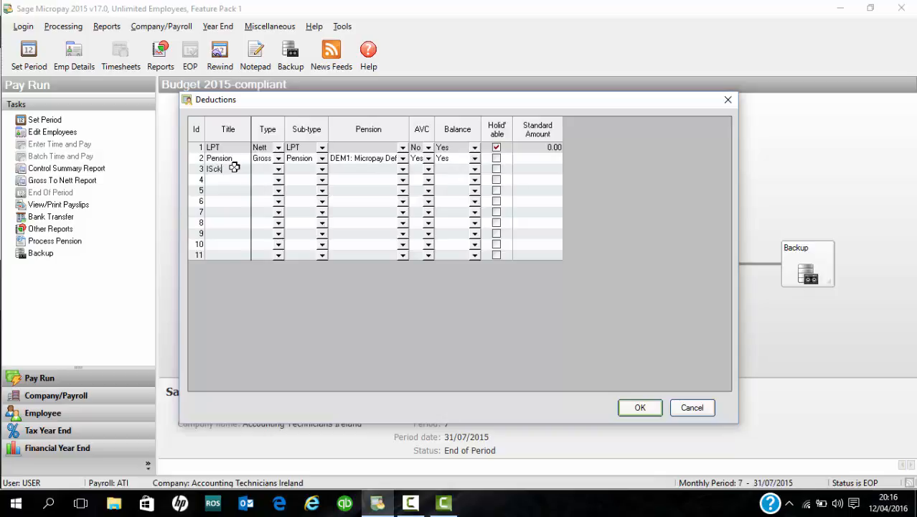
key(BackSpace)
key(BackSpace)
key(BackSpace)
text(I)
text(sick )
text(lea)
text(ve)
- Set the sick leave deduction's type to Gross
click(279, 169)
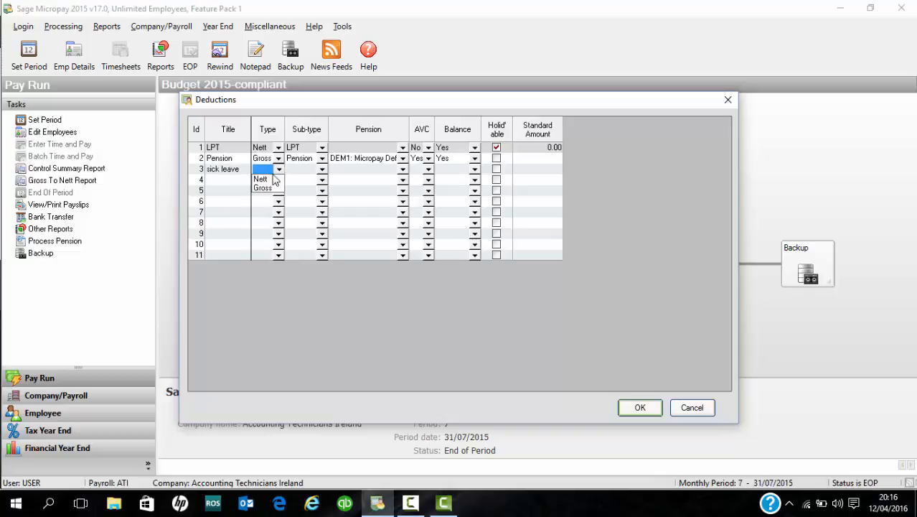
click(271, 179)
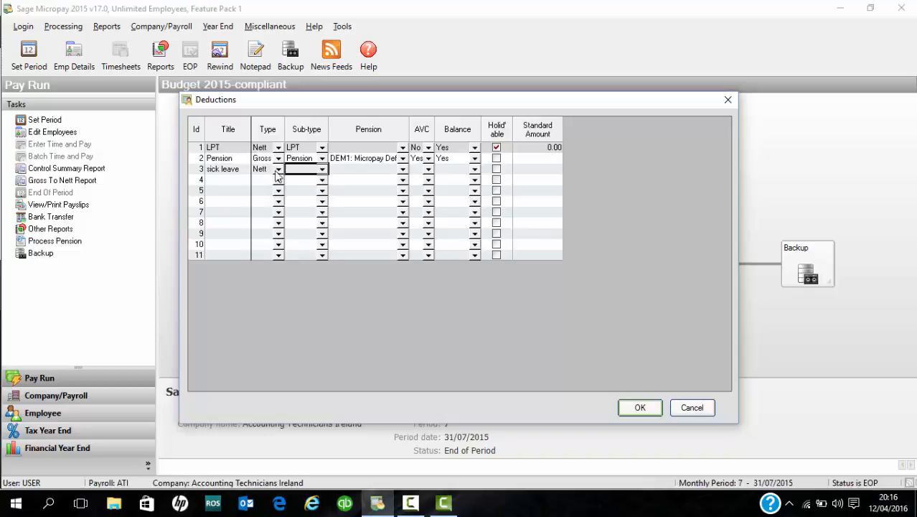
click(273, 169)
click(278, 170)
click(272, 189)
- Set the sick leave deduction's sub-type to Standard and its balance to Yes
click(323, 169)
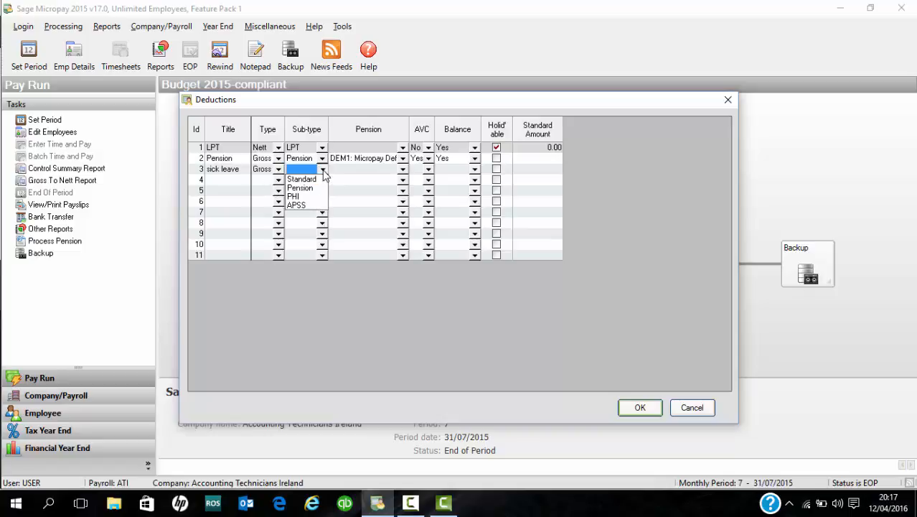
click(310, 179)
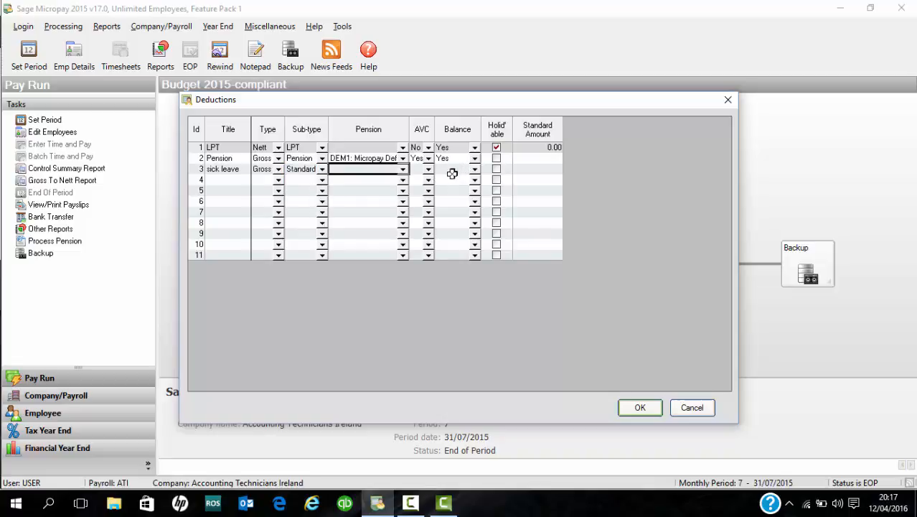
click(474, 169)
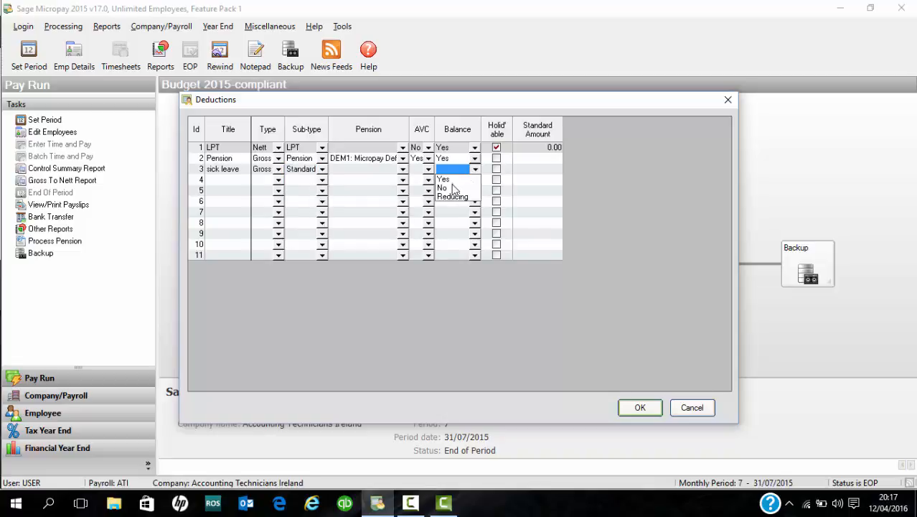
click(451, 179)
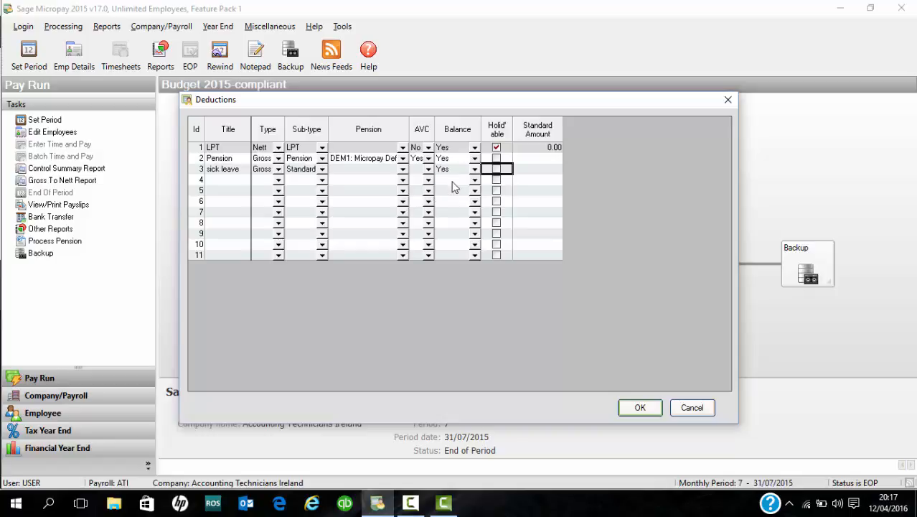
- Add a fourth deduction titled "Overpay" with type Gross
click(234, 181)
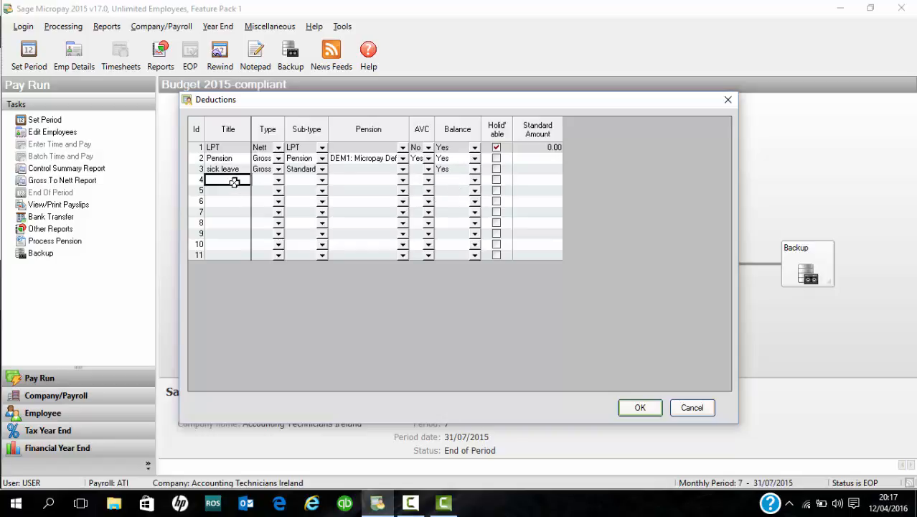
text(Overpa)
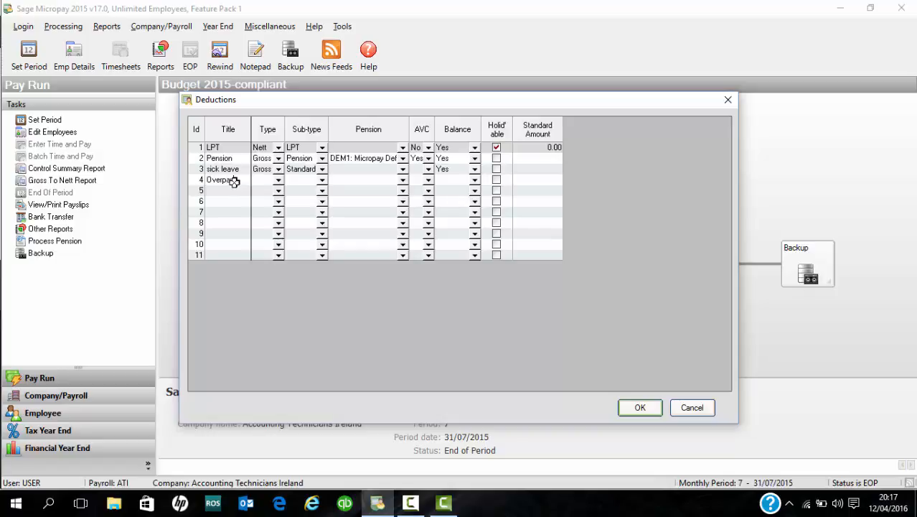
text(y)
click(279, 180)
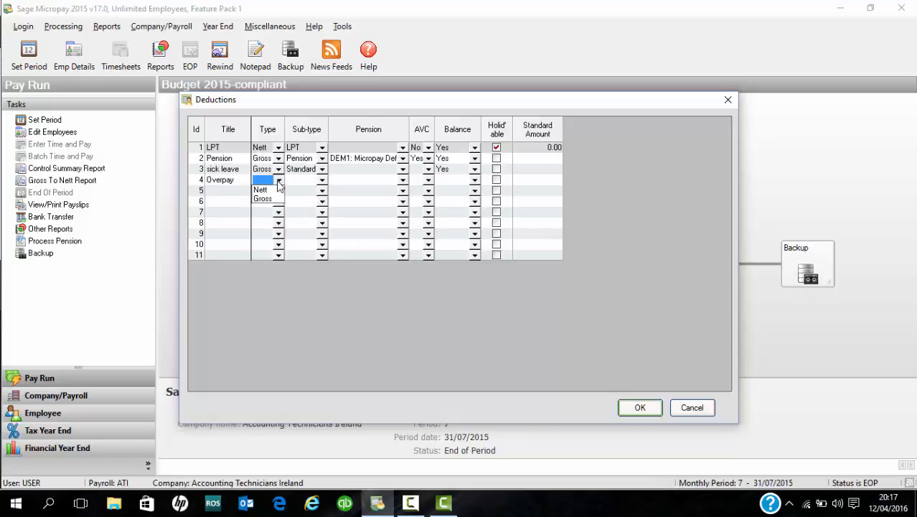
click(262, 199)
- Set the Overpay deduction's sub-type to Standard and its balance to Yes
click(323, 180)
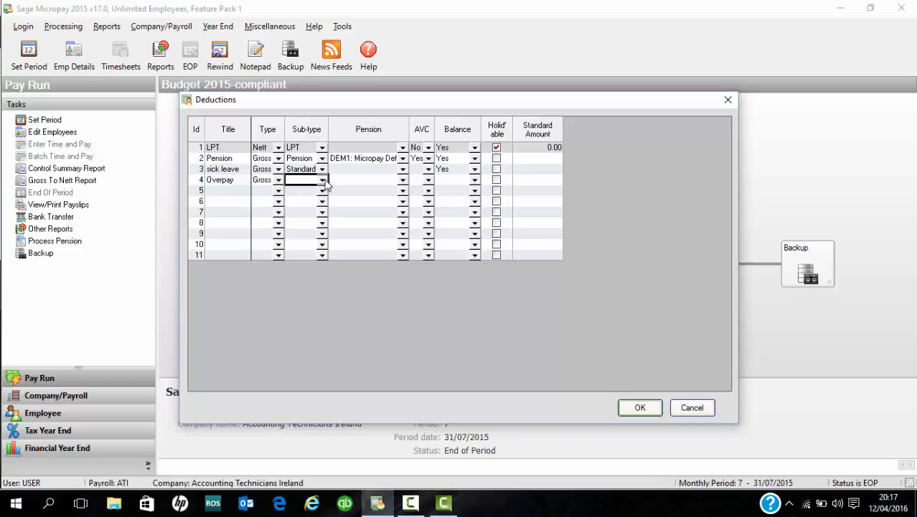
click(323, 181)
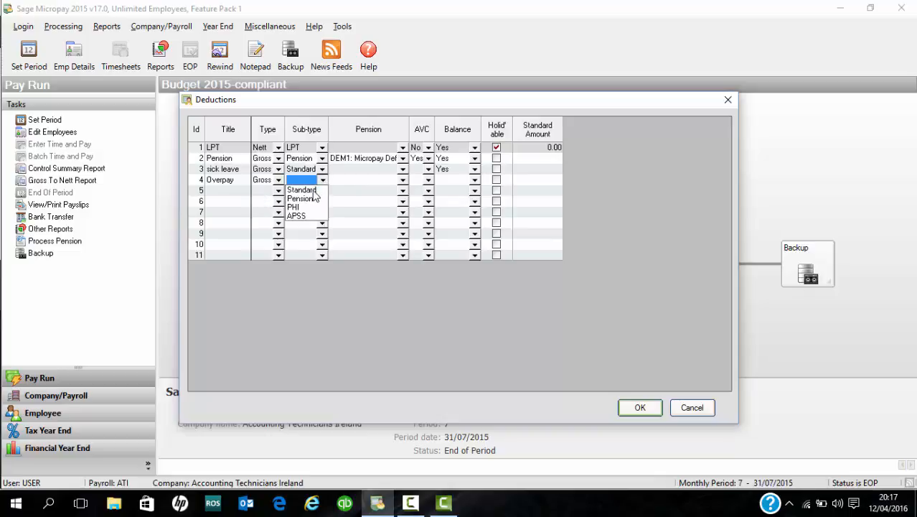
click(307, 189)
click(473, 180)
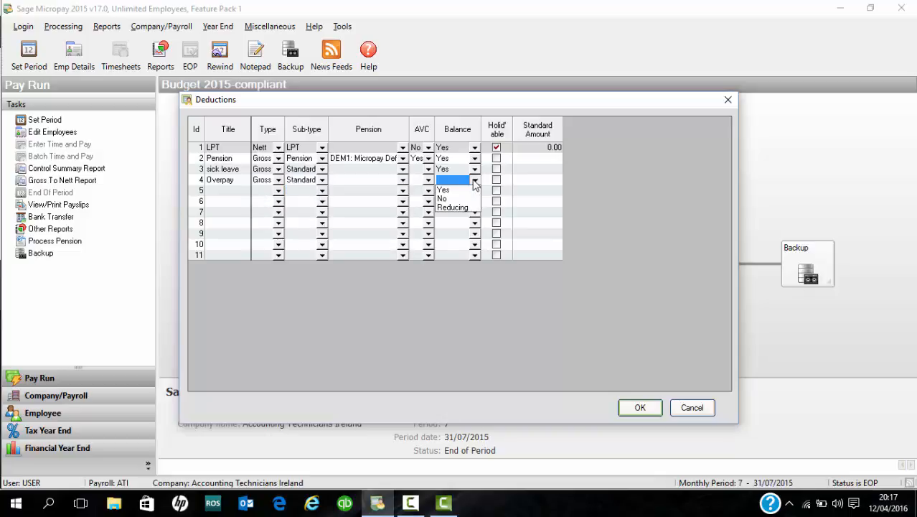
click(451, 191)
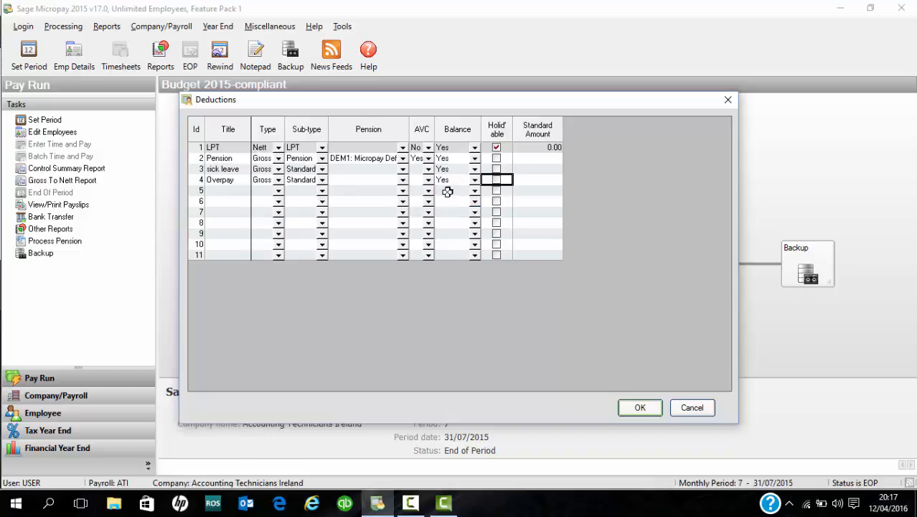
- Add a fifth deduction titled "Staff dedu" with type Nett
click(228, 191)
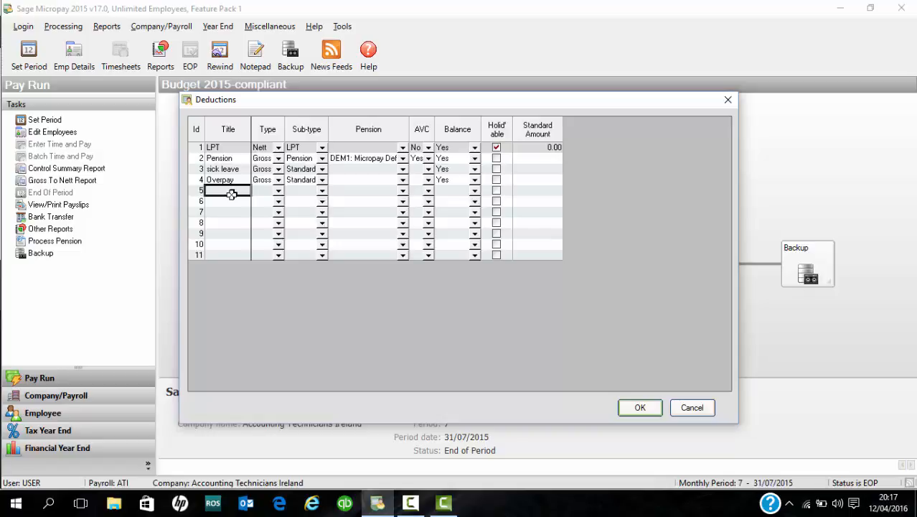
text(Staff dedu)
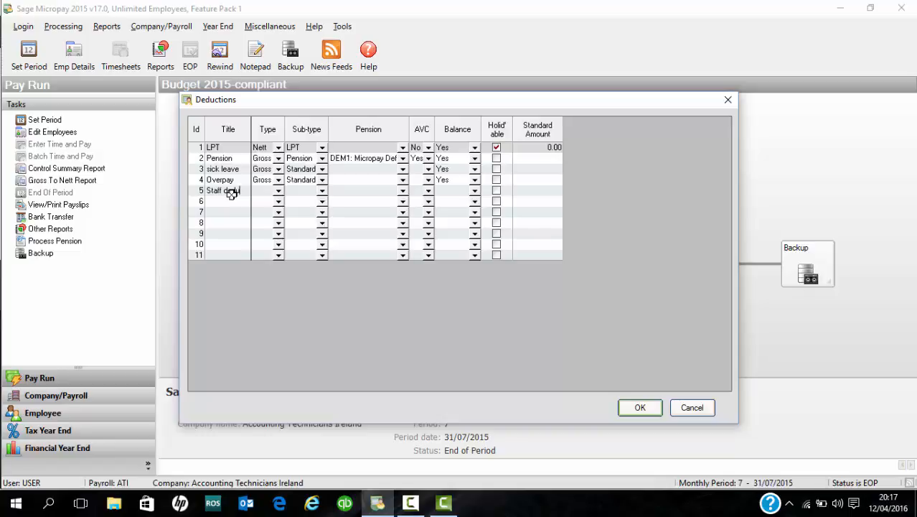
click(279, 192)
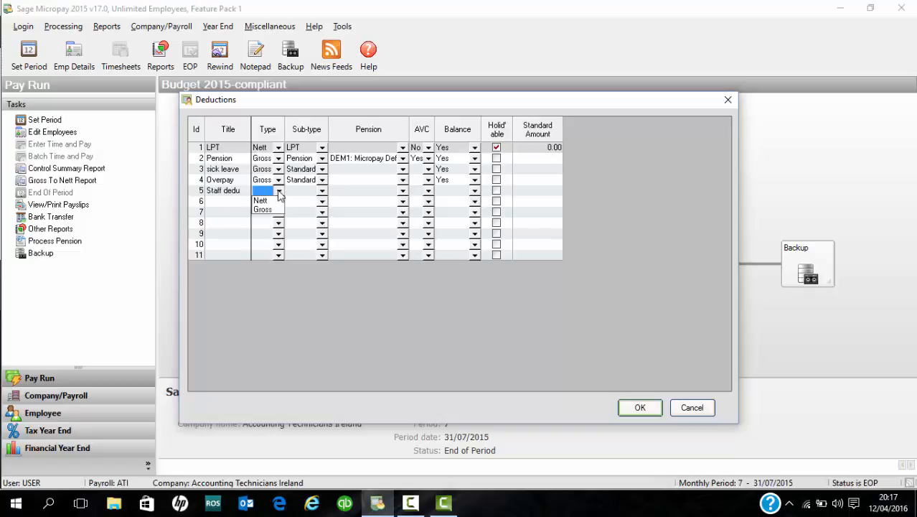
click(262, 201)
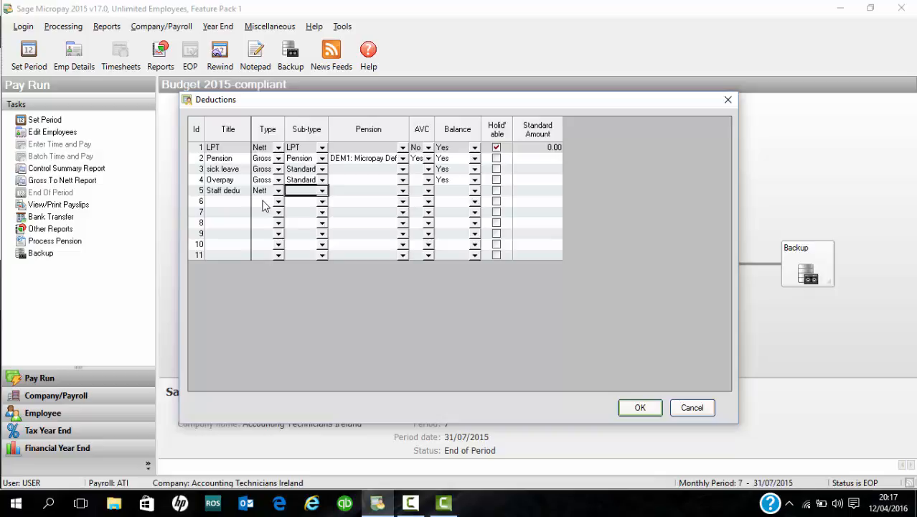
- Set the Staff dedu deduction to sub-type Standard with balance Yes, and save the deductions list
click(322, 191)
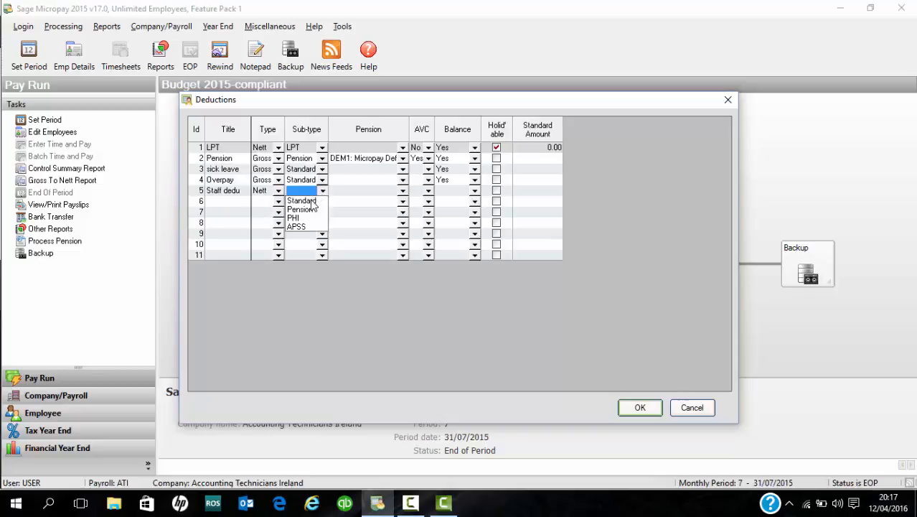
click(311, 200)
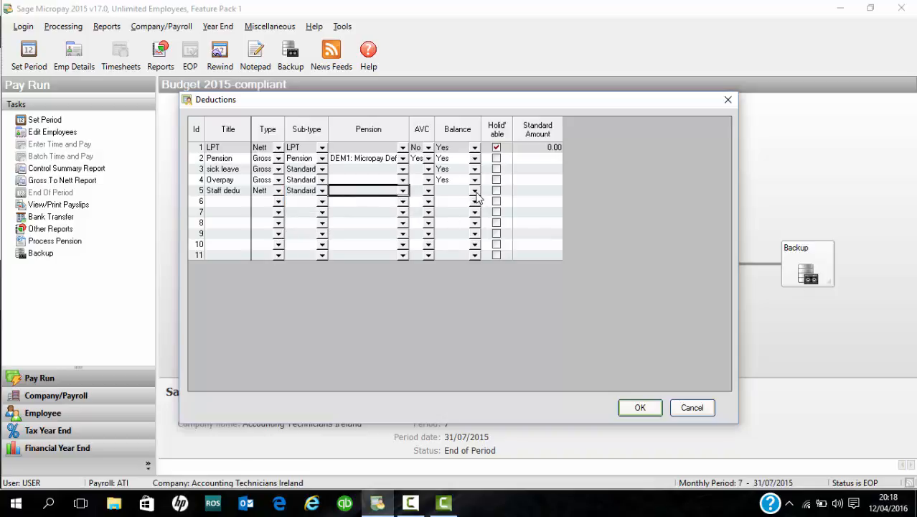
click(476, 192)
click(453, 204)
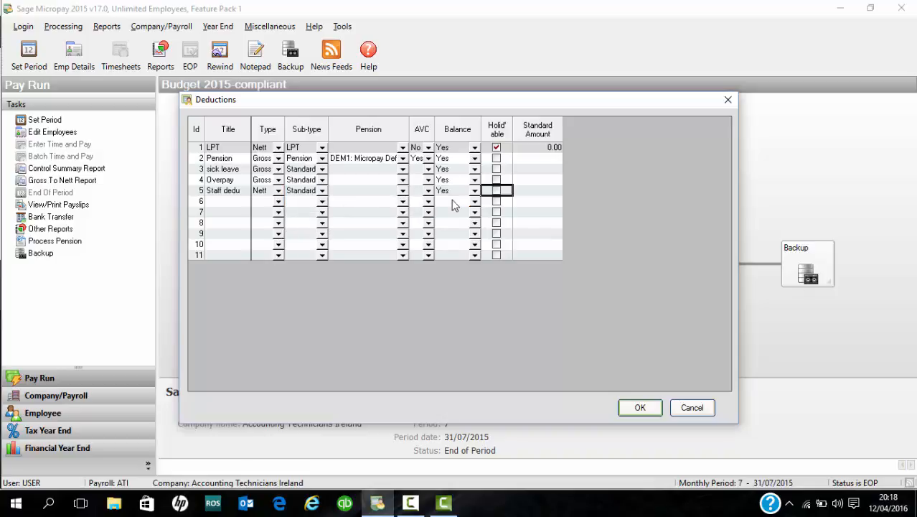
click(637, 409)
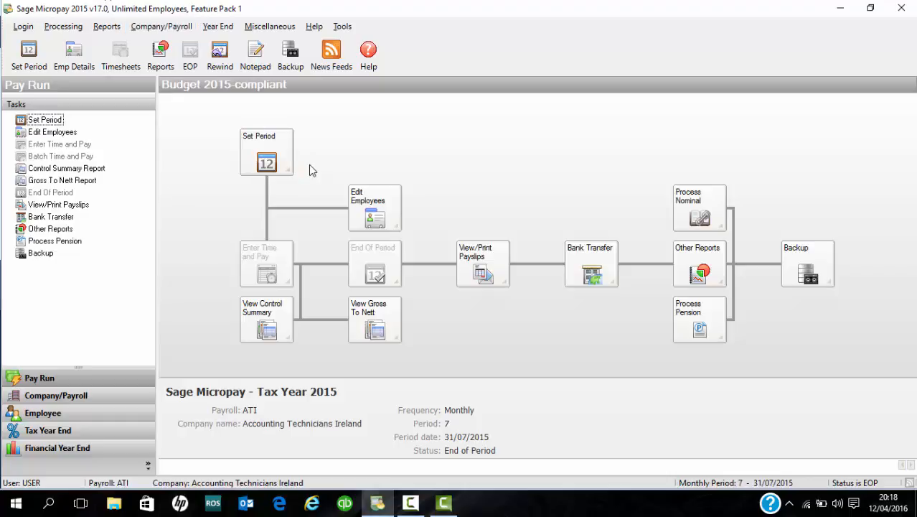
- Set the new payroll period to process to 8 and open time and pay entry for it
click(269, 161)
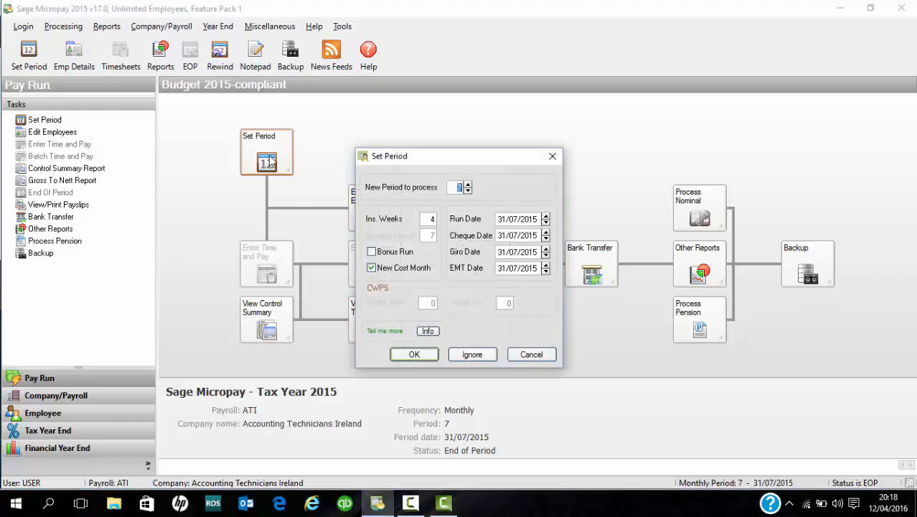
click(467, 185)
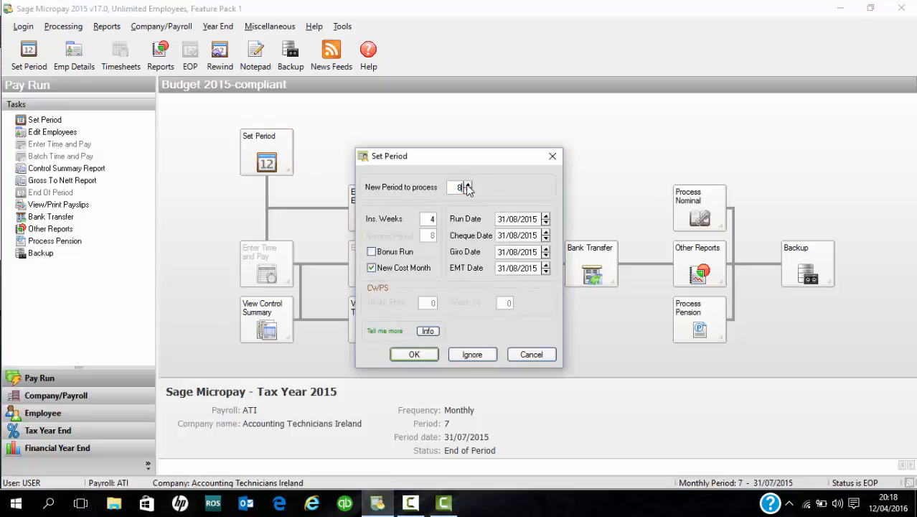
click(429, 354)
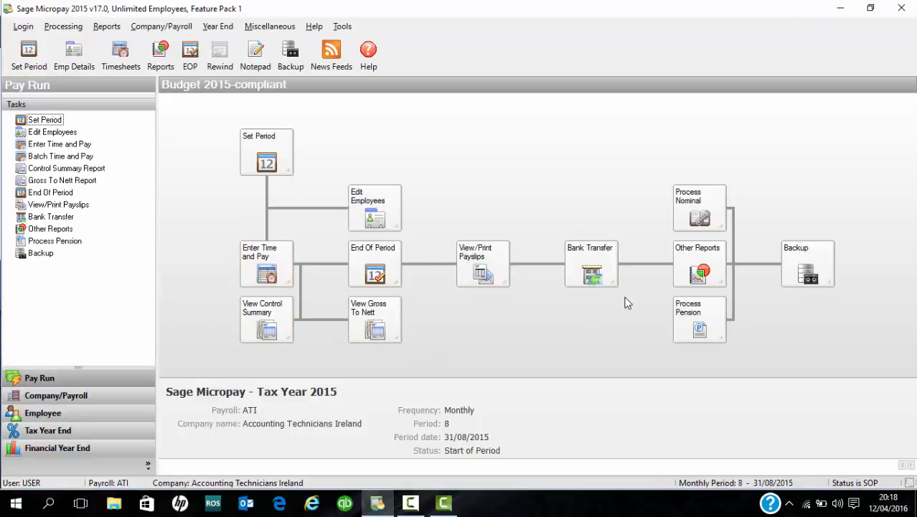
click(285, 275)
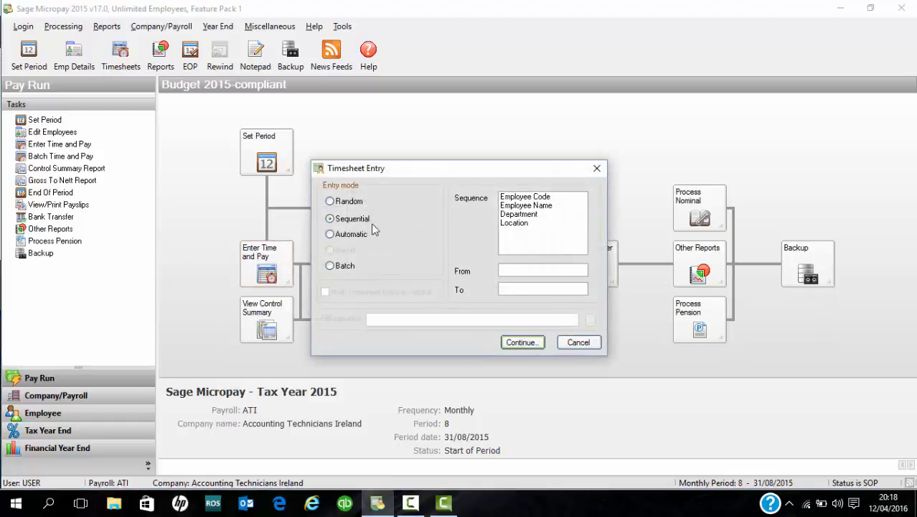
- Review the payment and deduction lines in the sequential timesheets for employees 1 and 2, and close timesheet entry
click(528, 342)
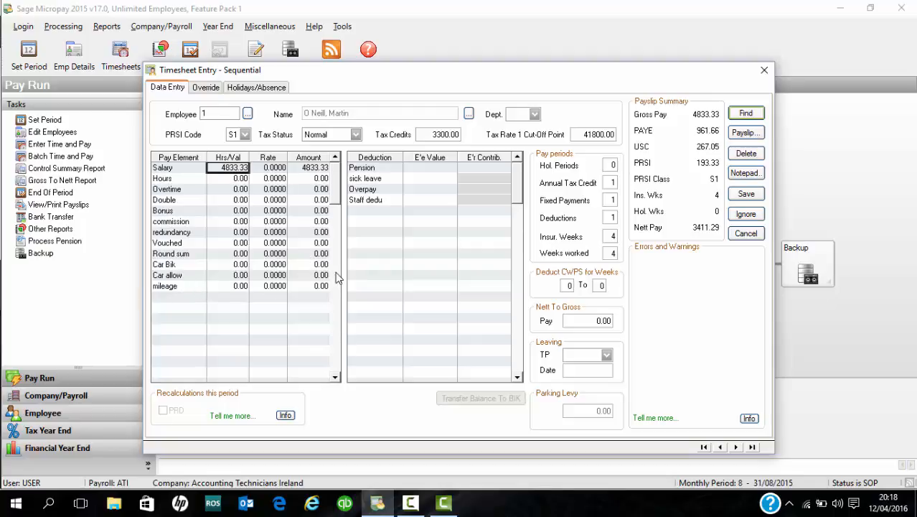
click(745, 153)
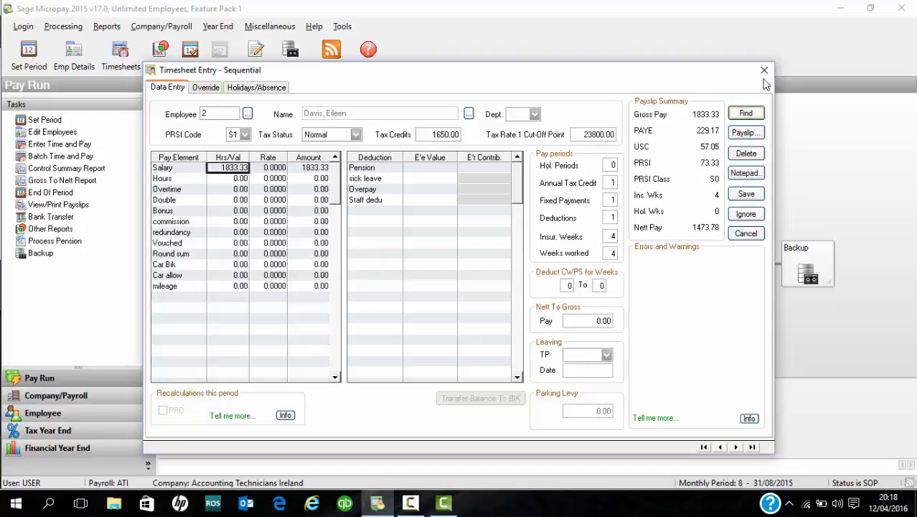
click(764, 69)
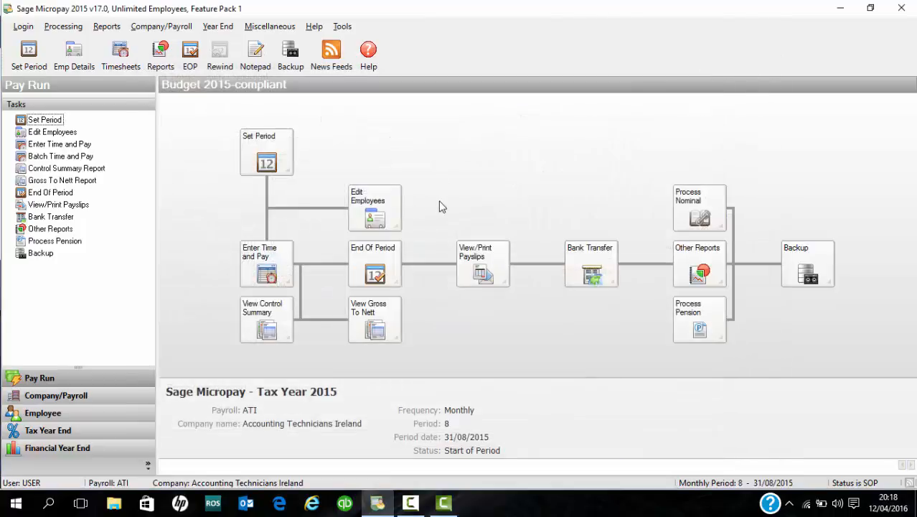
- Check the titles, types and balance settings in the company's deductions list, and close it
click(163, 29)
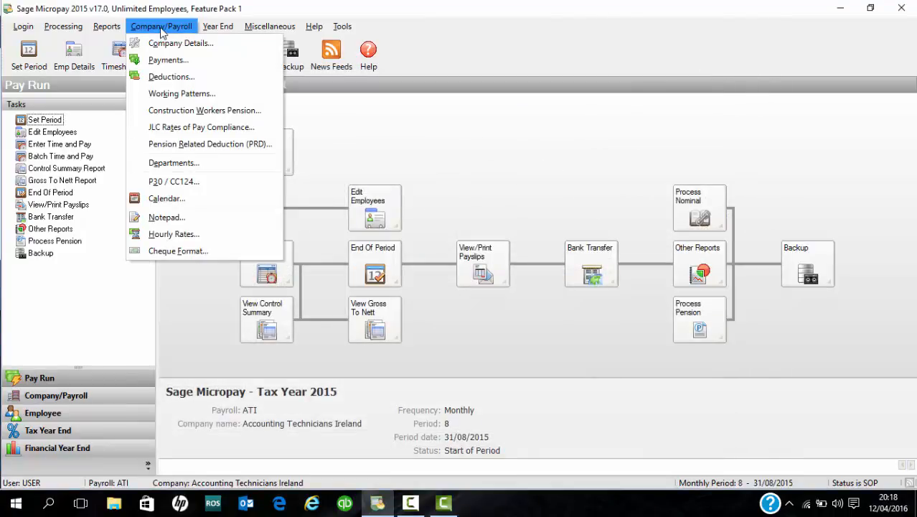
click(171, 76)
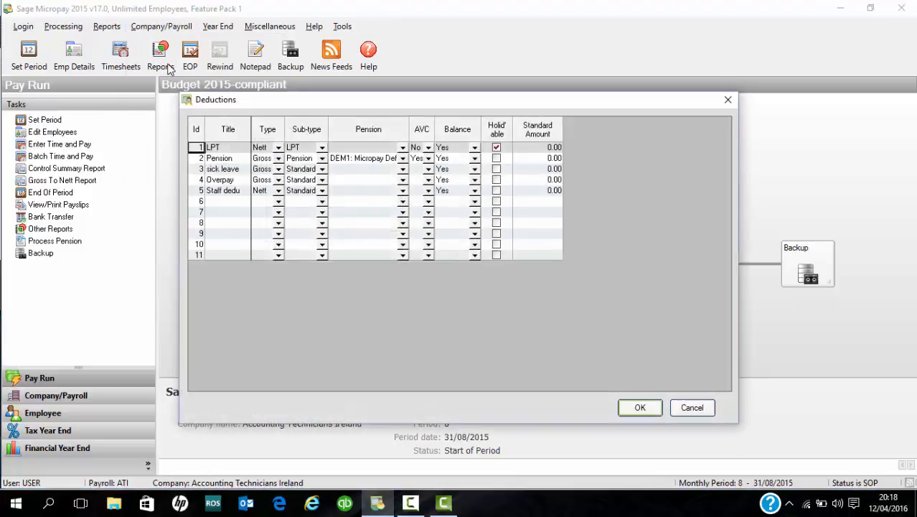
click(729, 103)
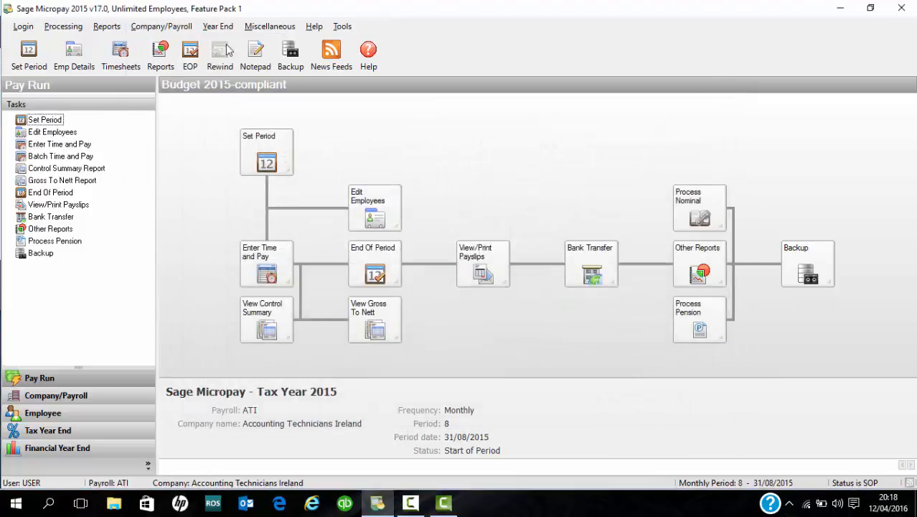
- Add a thirteenth payment titled "VHI" with type Gross BIK to the company's payments list
click(161, 27)
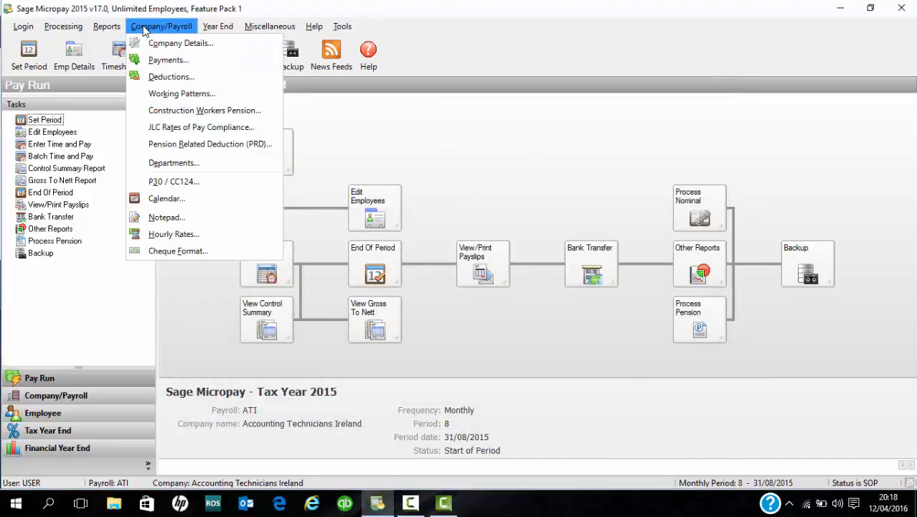
click(165, 62)
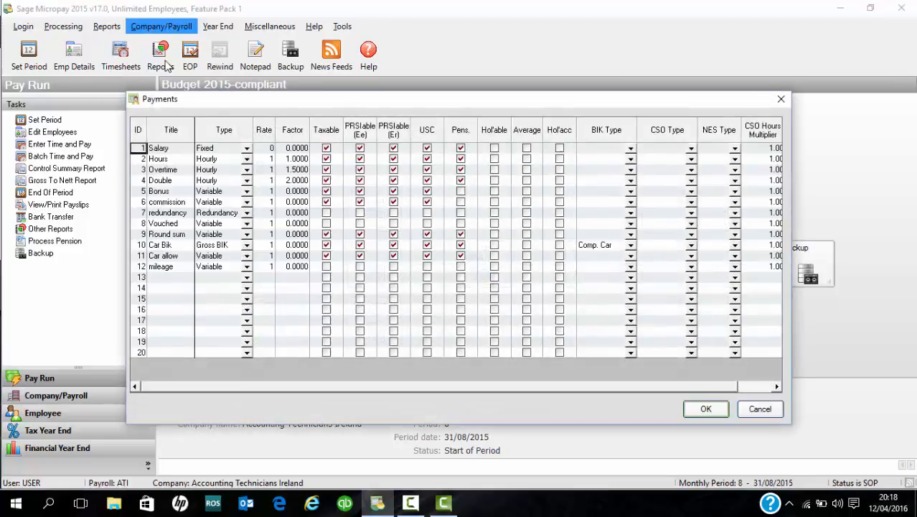
click(172, 279)
text(V)
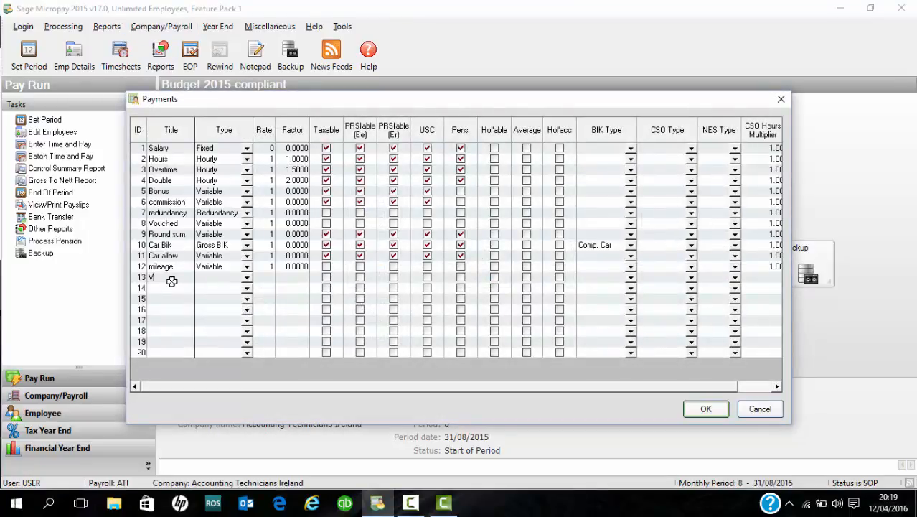
text(HI)
click(246, 278)
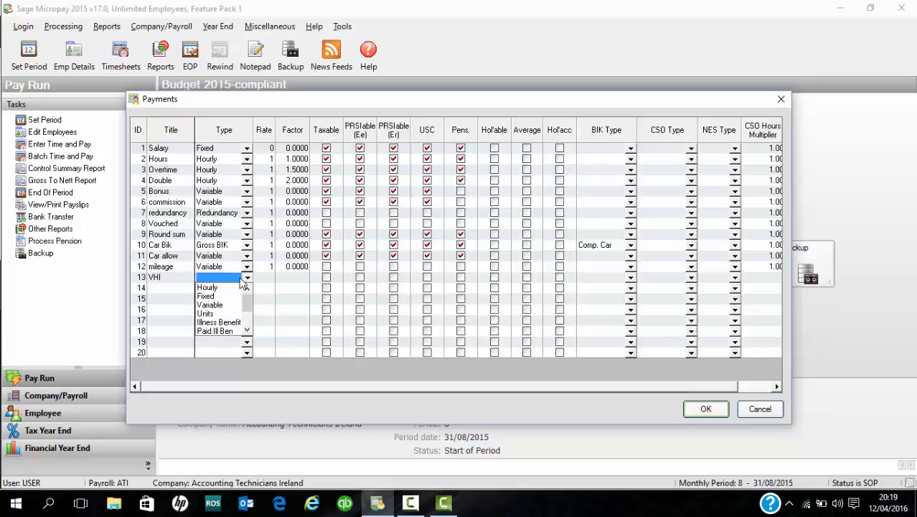
click(247, 330)
click(247, 331)
click(247, 330)
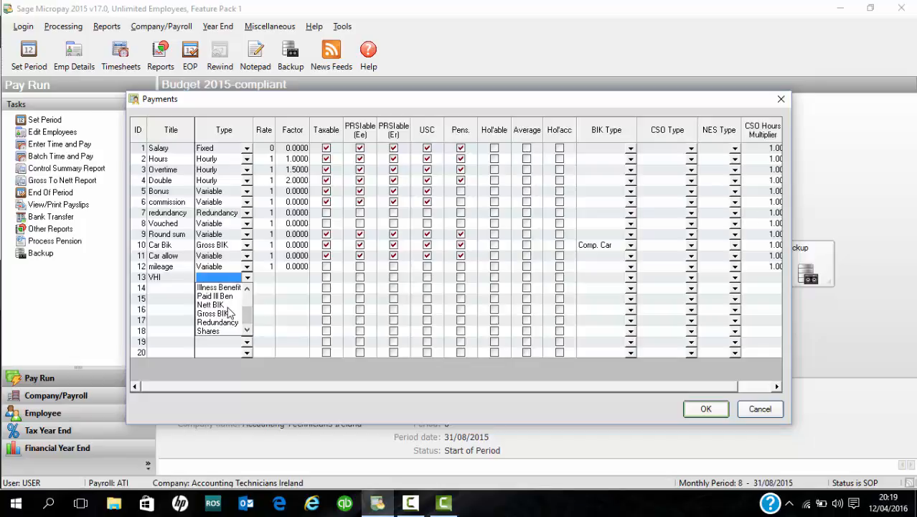
click(228, 313)
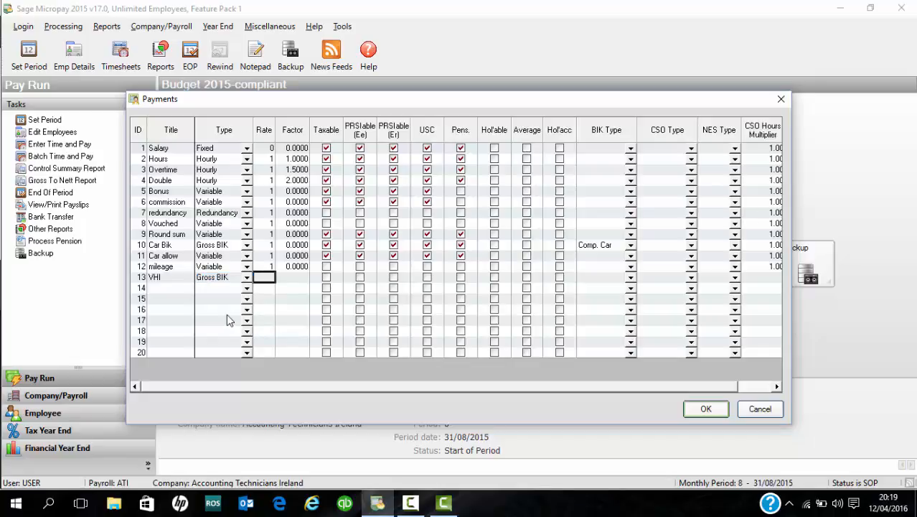
- Set the VHI payment's rate to 1 and make it taxable, PRSIable for employee and employer, USC-liable and pensionable
text(1)
click(291, 277)
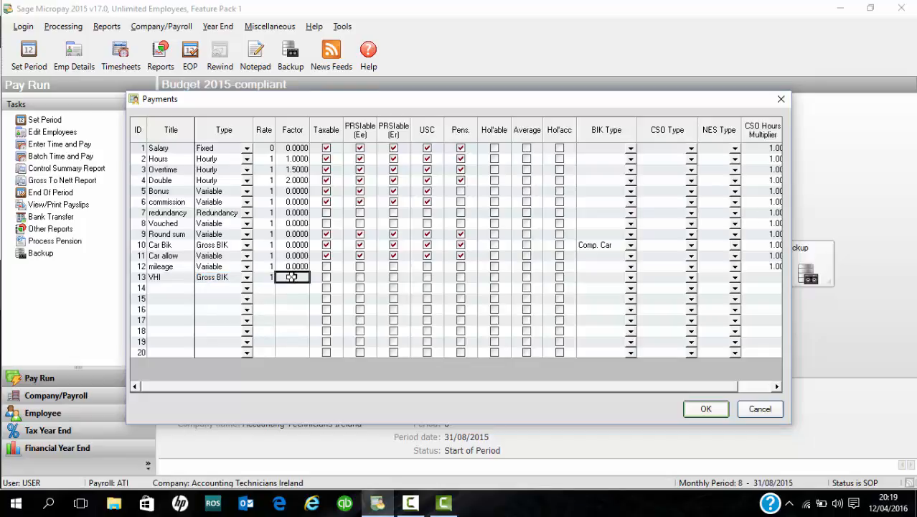
click(327, 277)
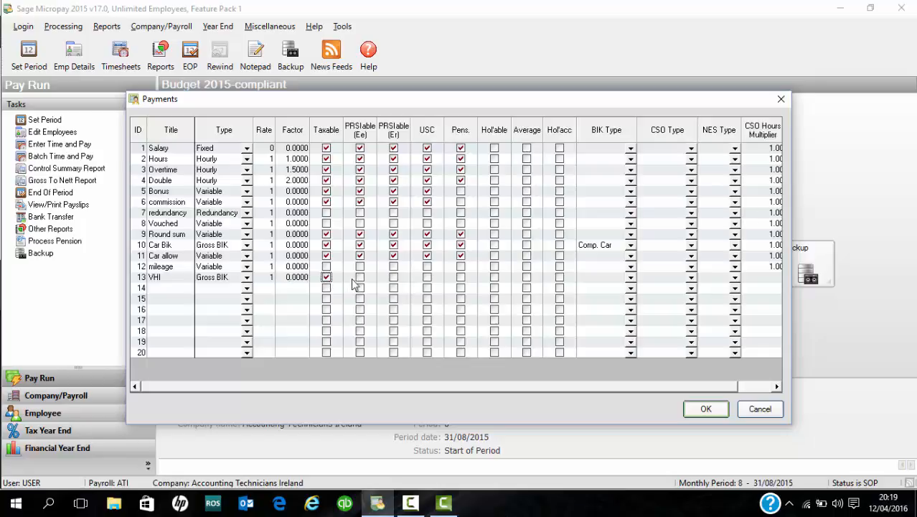
click(360, 280)
click(394, 281)
click(427, 278)
click(461, 279)
- Set the VHI payment's BIK type to Medical Ins and save the payments list
click(631, 278)
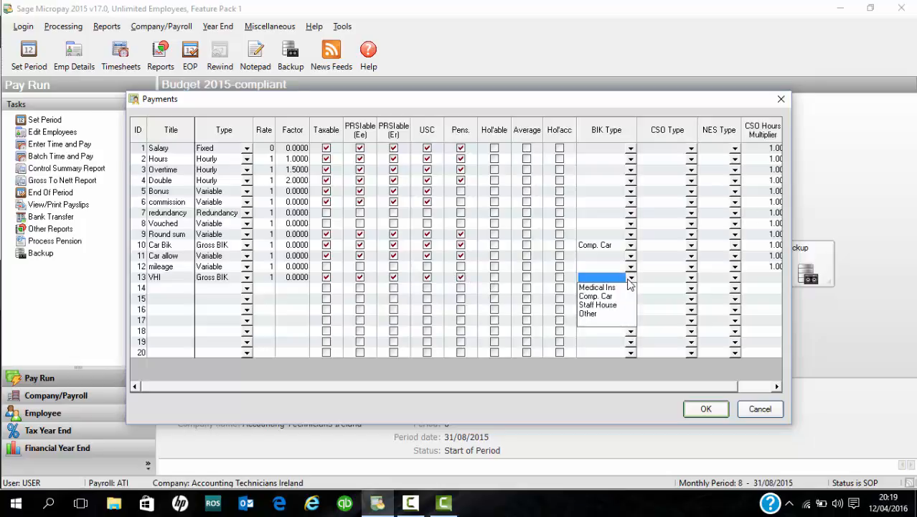
click(612, 288)
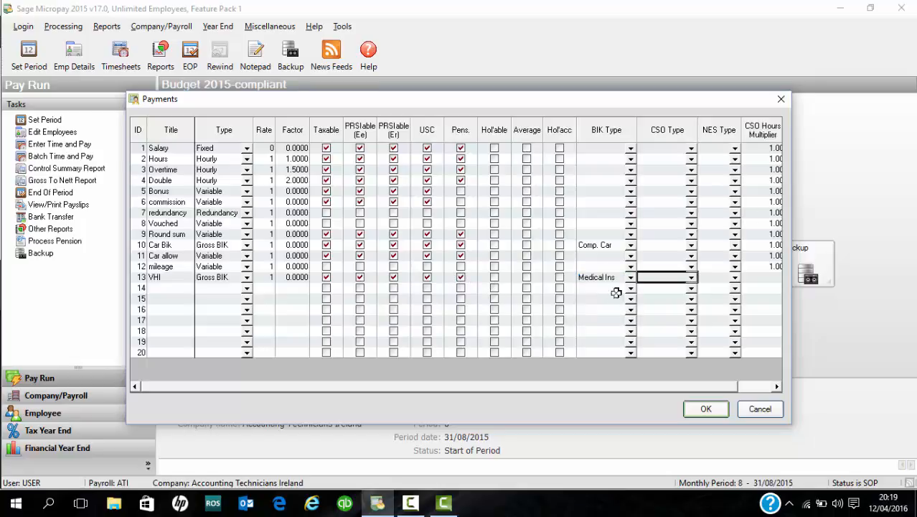
click(718, 414)
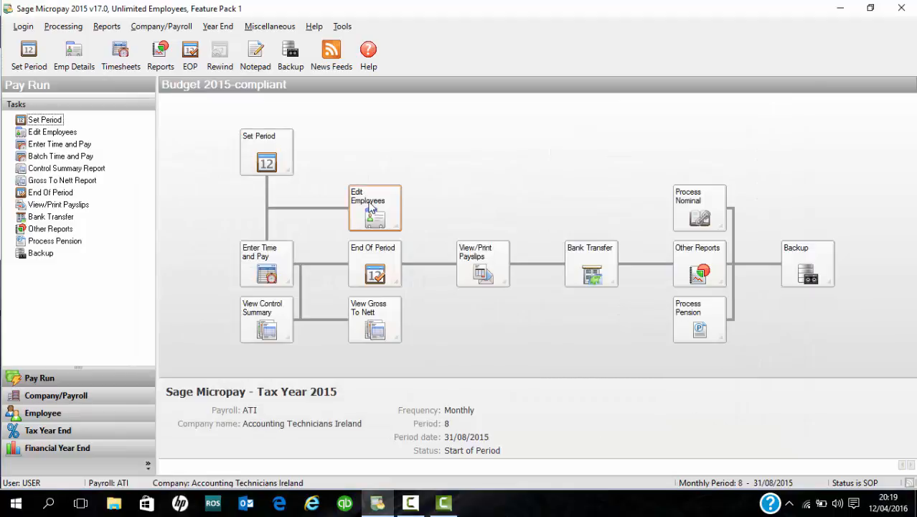
- Check the VHI line in the sequential timesheets for employees 1 and 2, and close timesheet entry
click(267, 264)
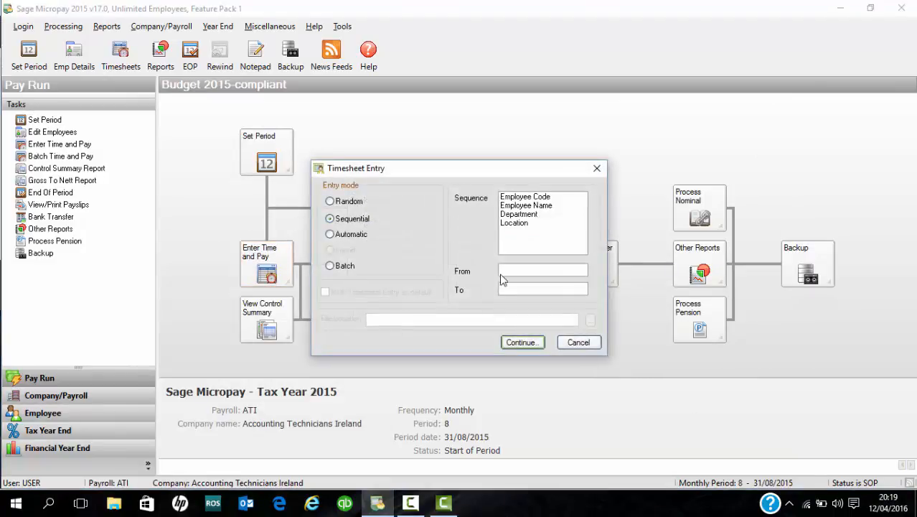
click(523, 342)
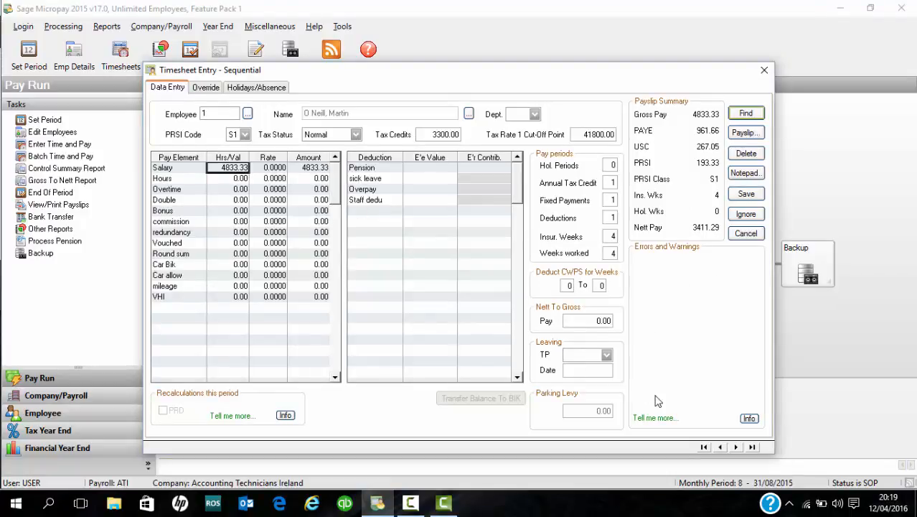
click(736, 446)
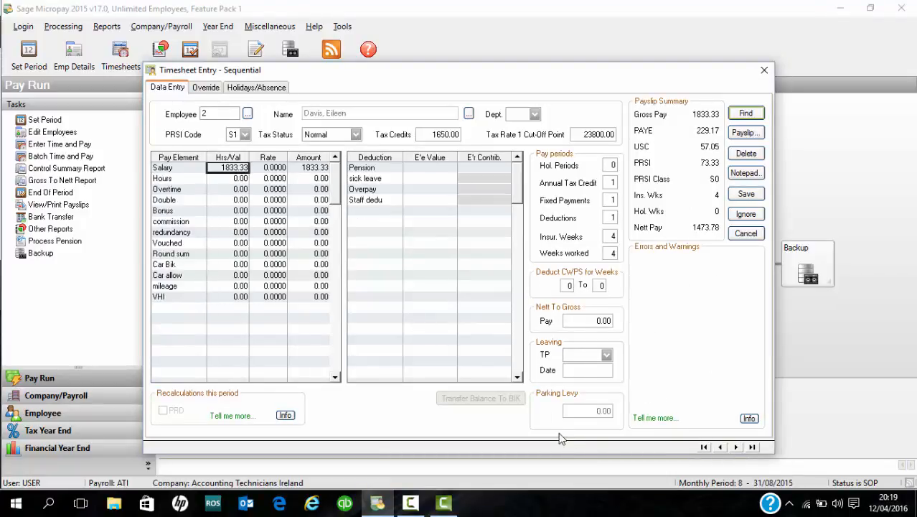
click(764, 71)
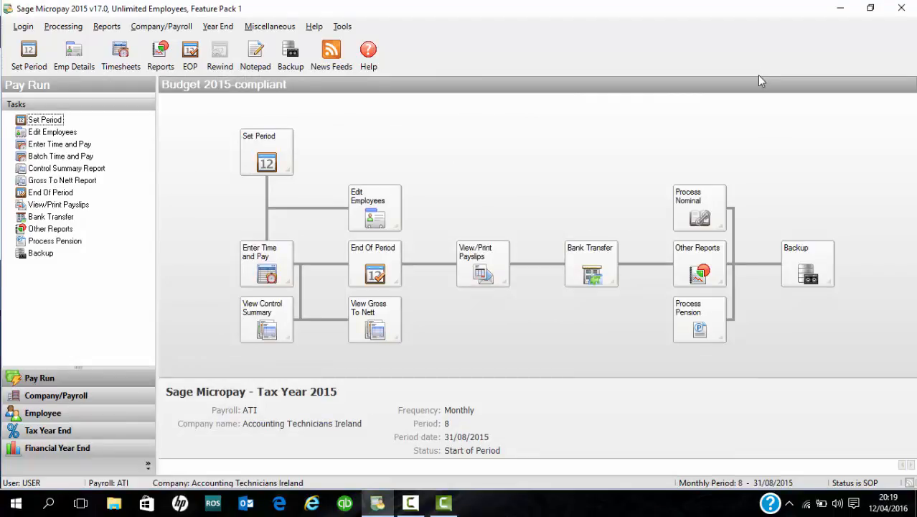
click(414, 504)
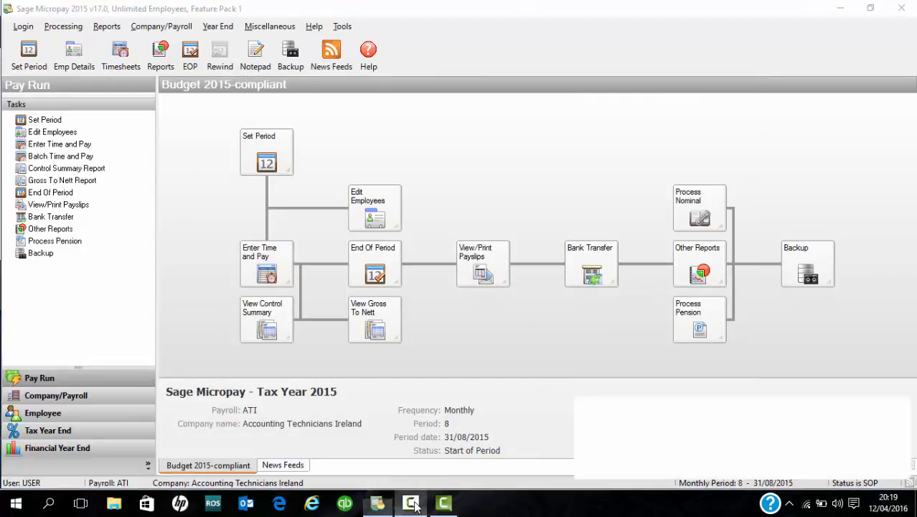